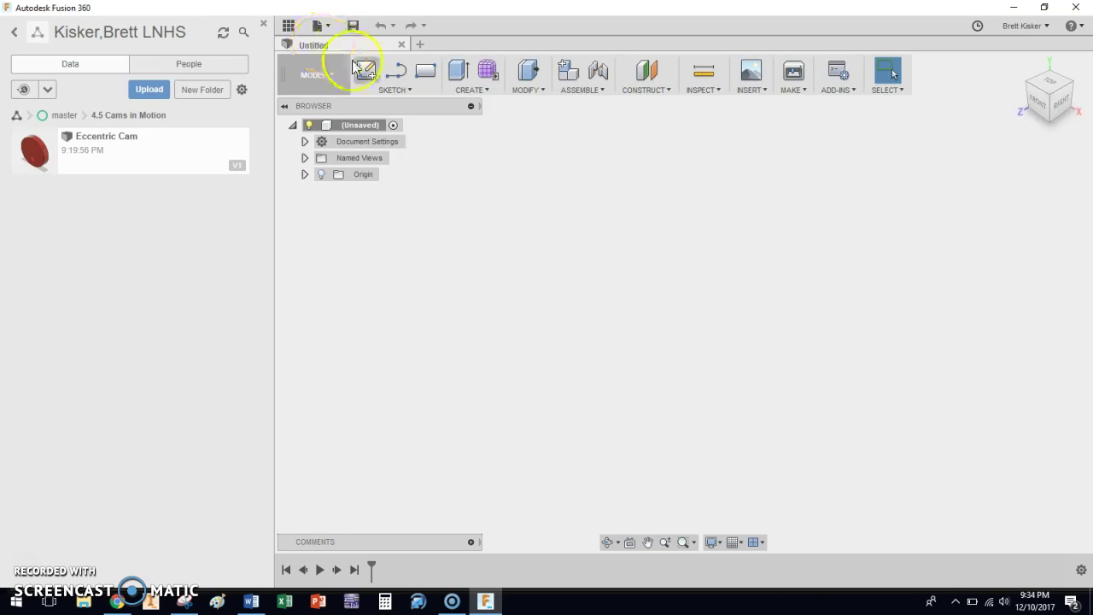
- Start a new sketch on the front plane and open the Change Parameters window
left_click(366, 70)
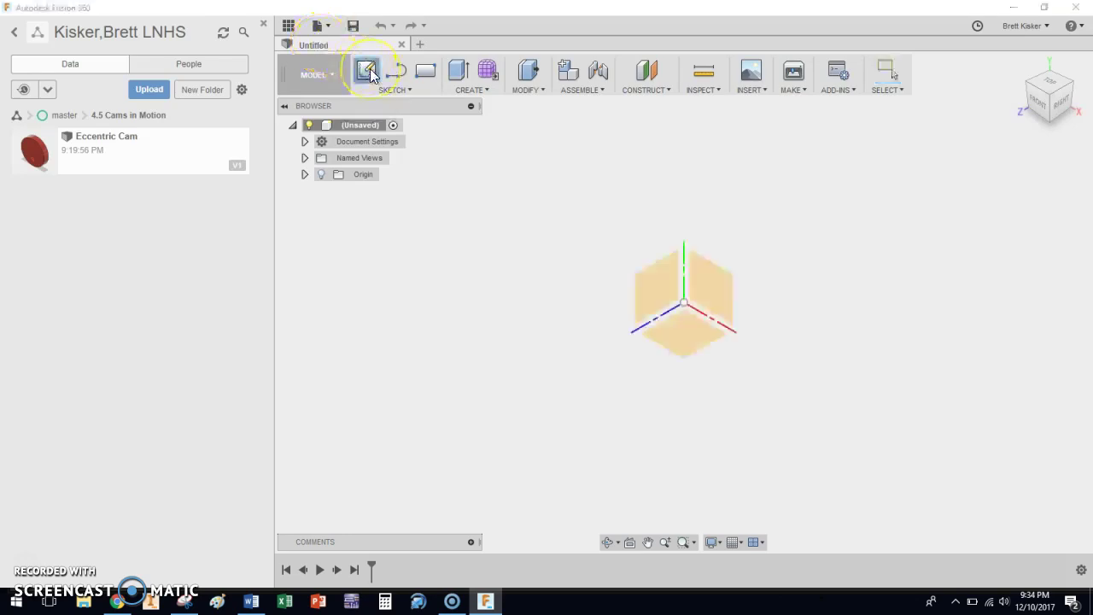
left_click(714, 279)
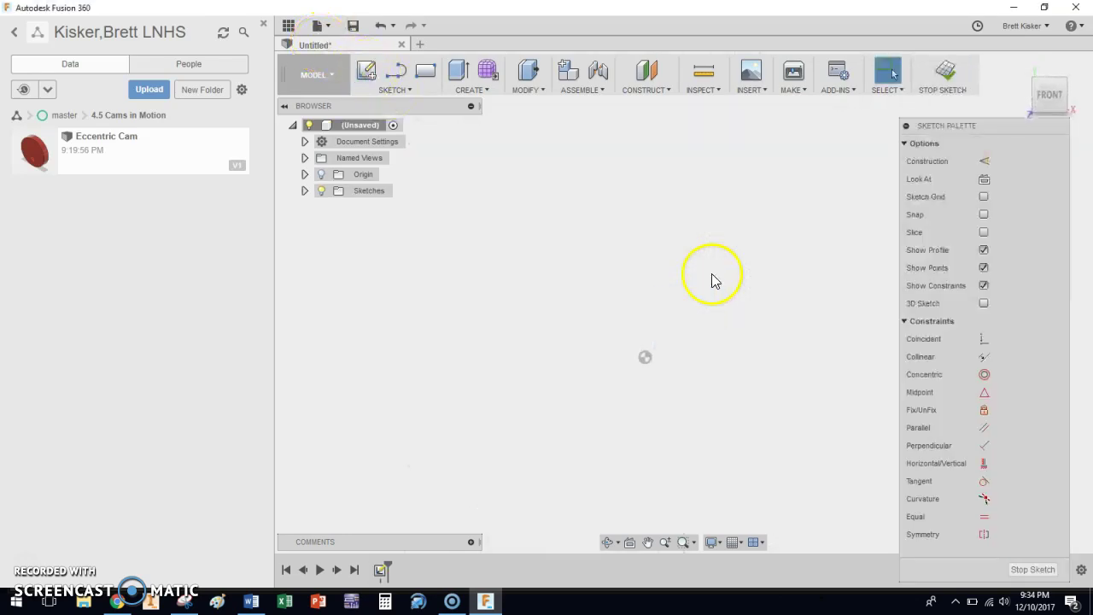
key("c")
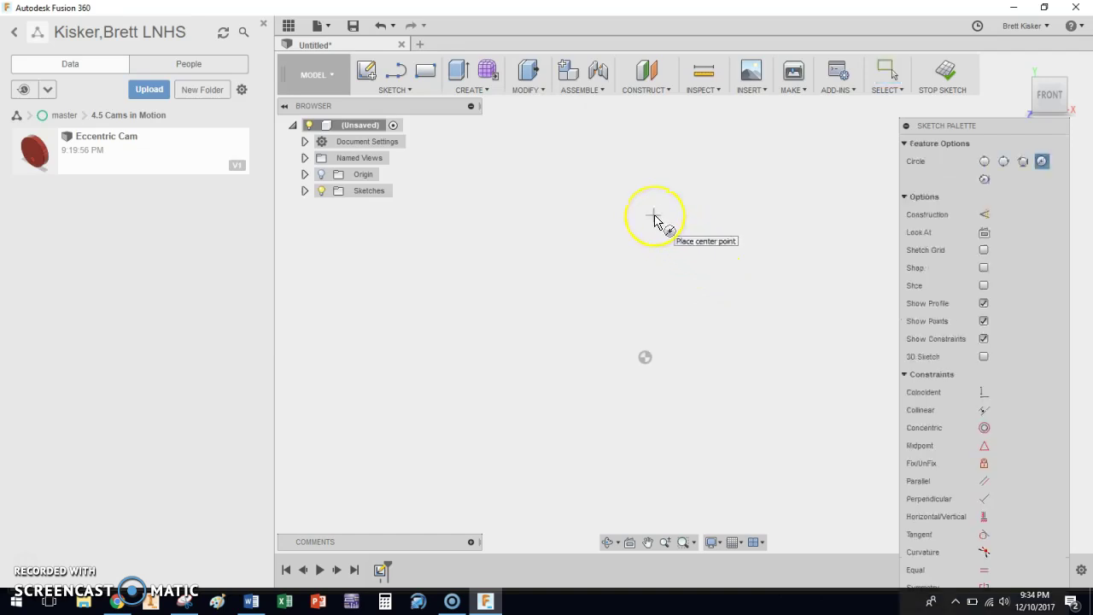
key("Escape")
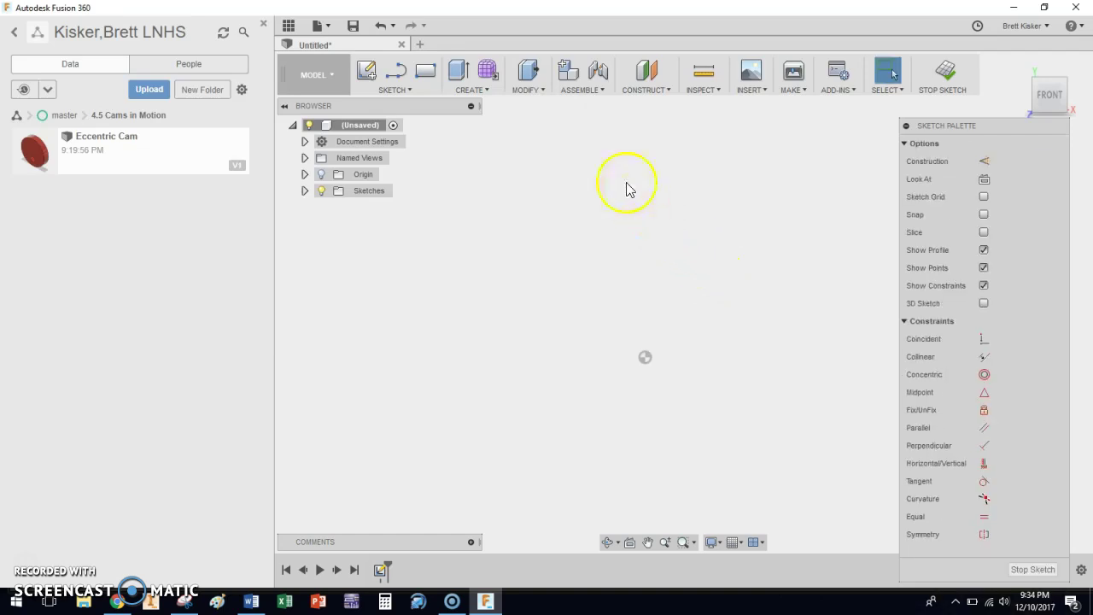
left_click(537, 92)
left_click(555, 420)
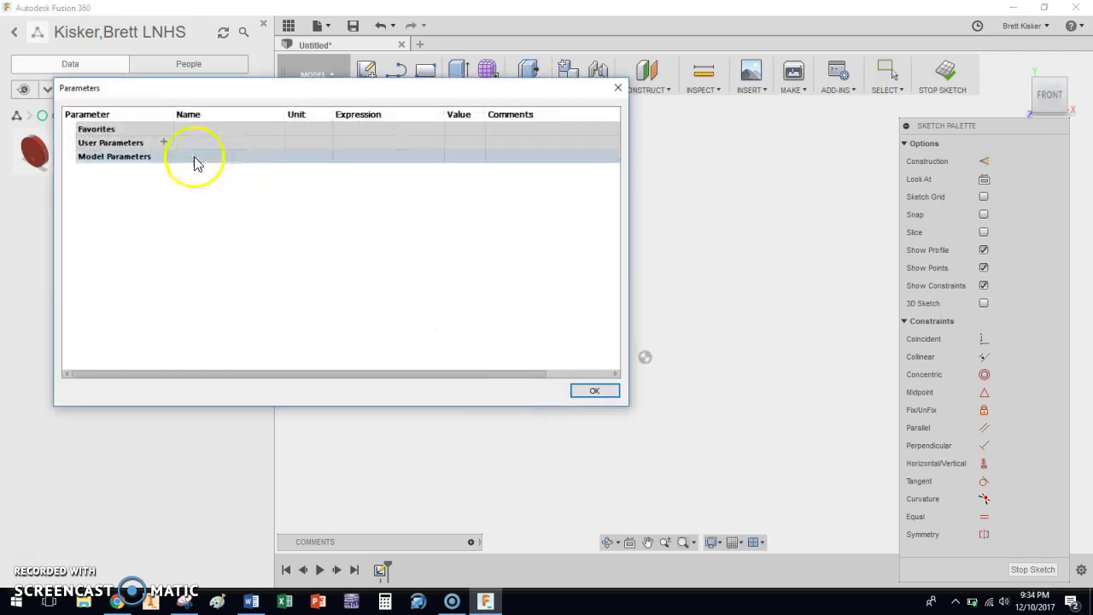
- Add user parameter dia with expression 1.0 in and comment 'nominal diameter'
left_click(163, 142)
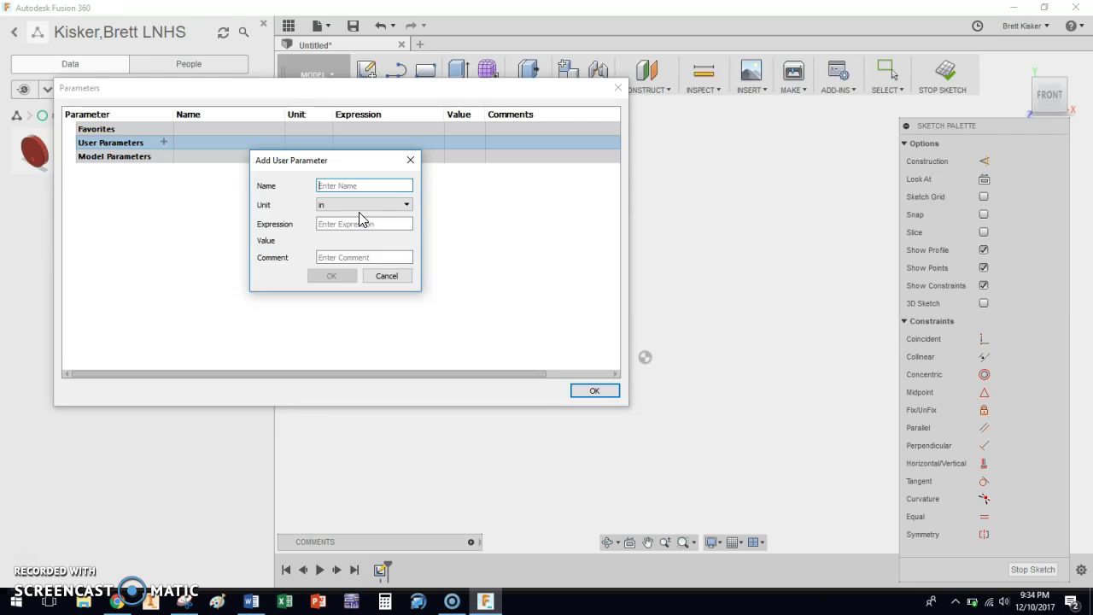
type("d")
key("Tab")
key("Tab")
type("1.")
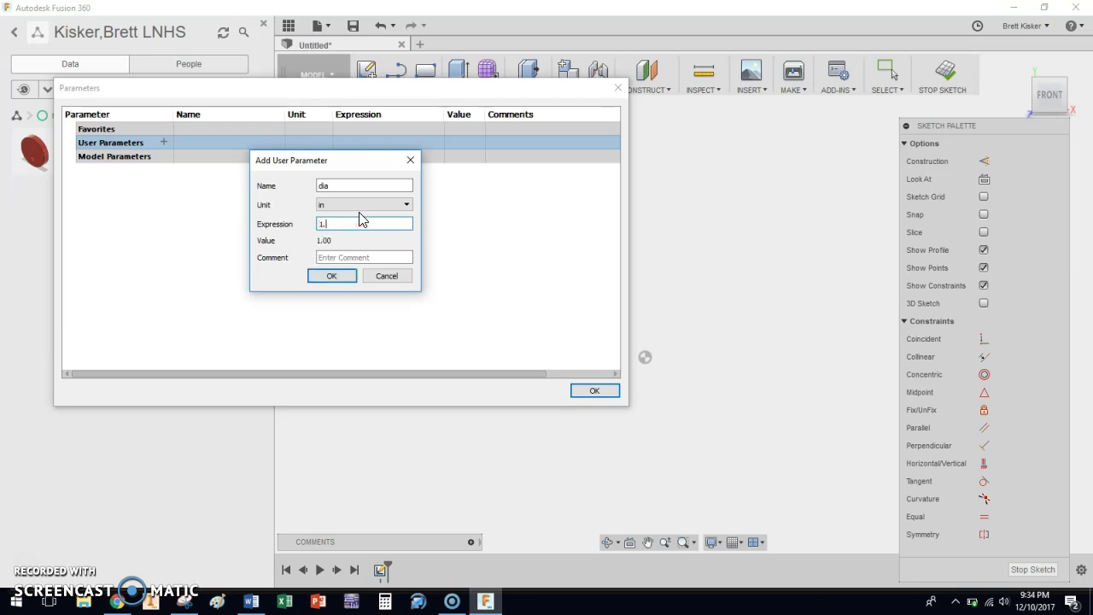
key("Tab")
type("n")
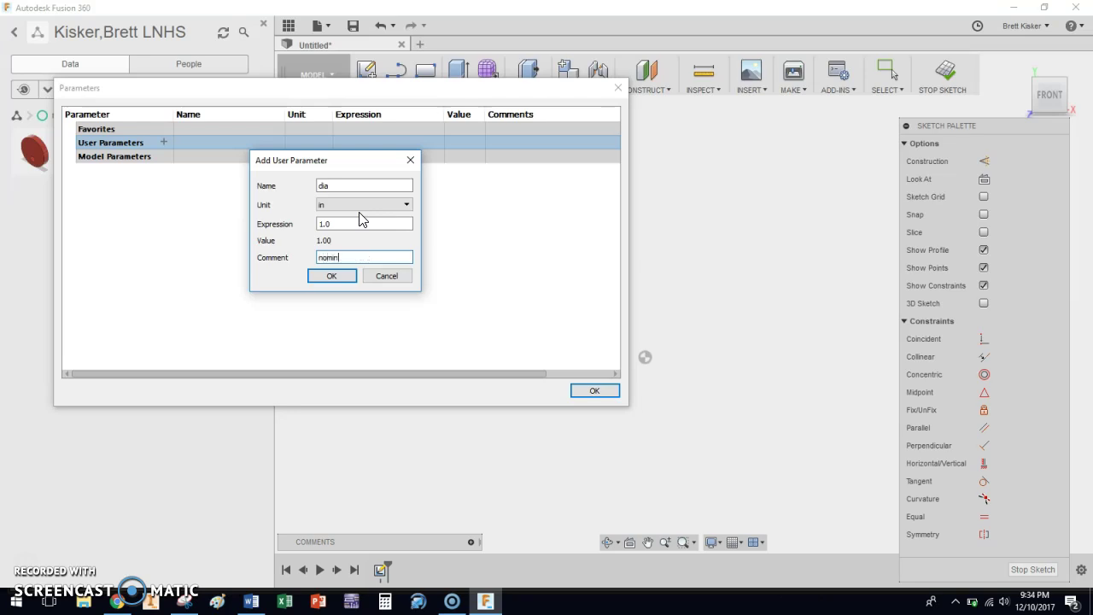
key("Return")
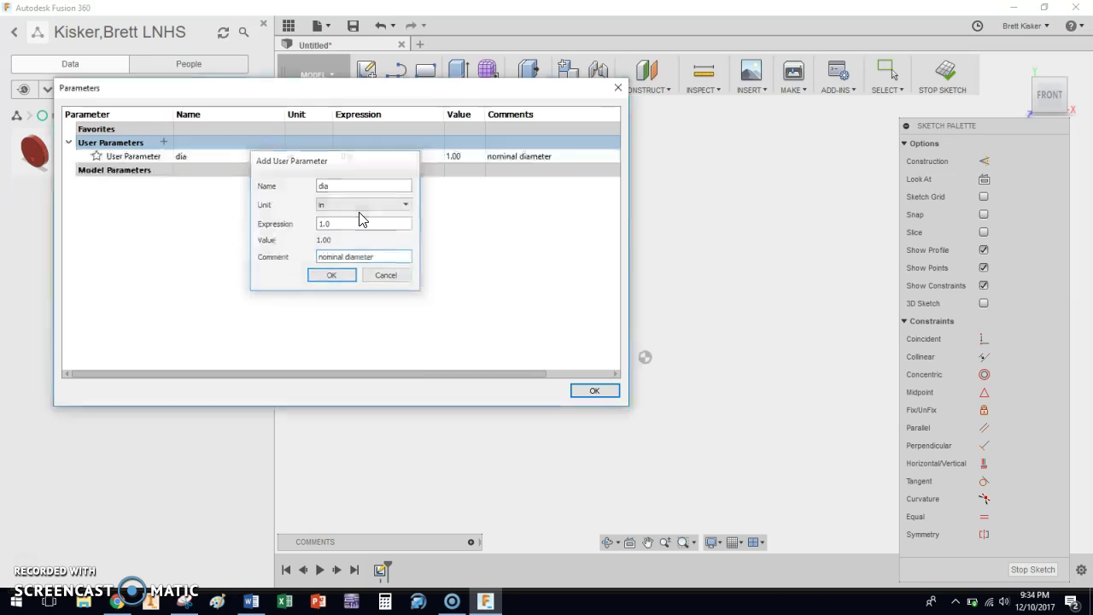
- Add user parameter arcLarge as 1/2*dia (0.50 in), commented 'radius of large arc'
left_click(163, 142)
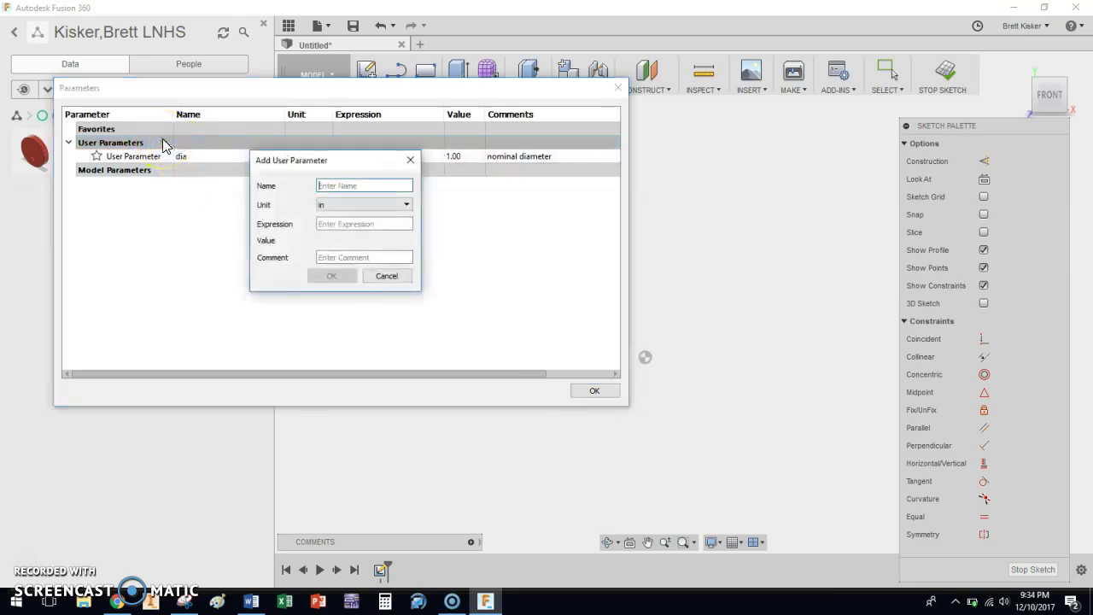
type("arcLarge")
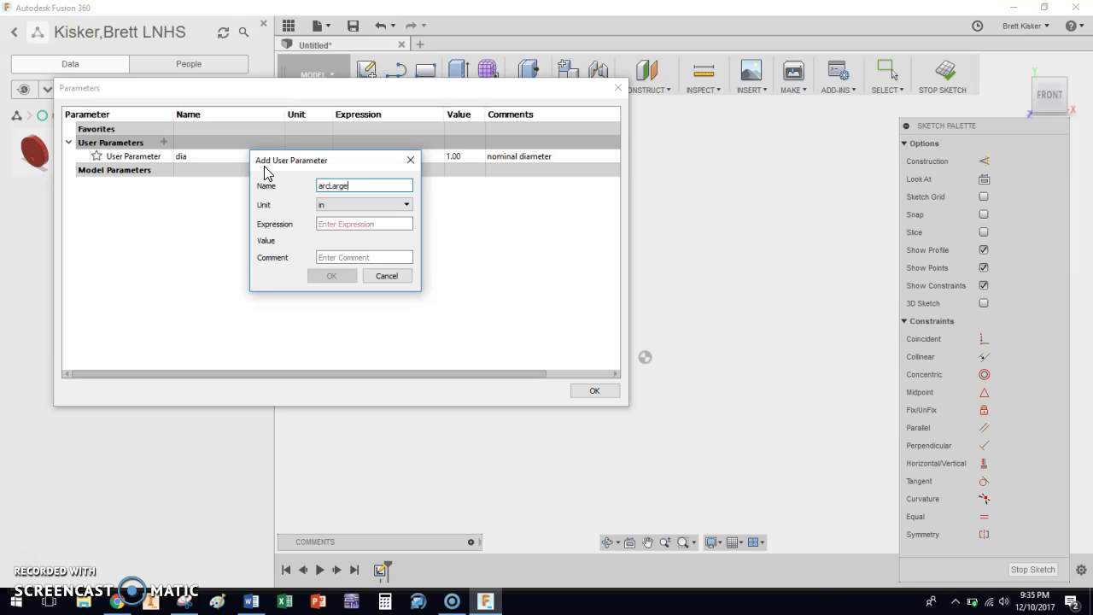
left_click(334, 224)
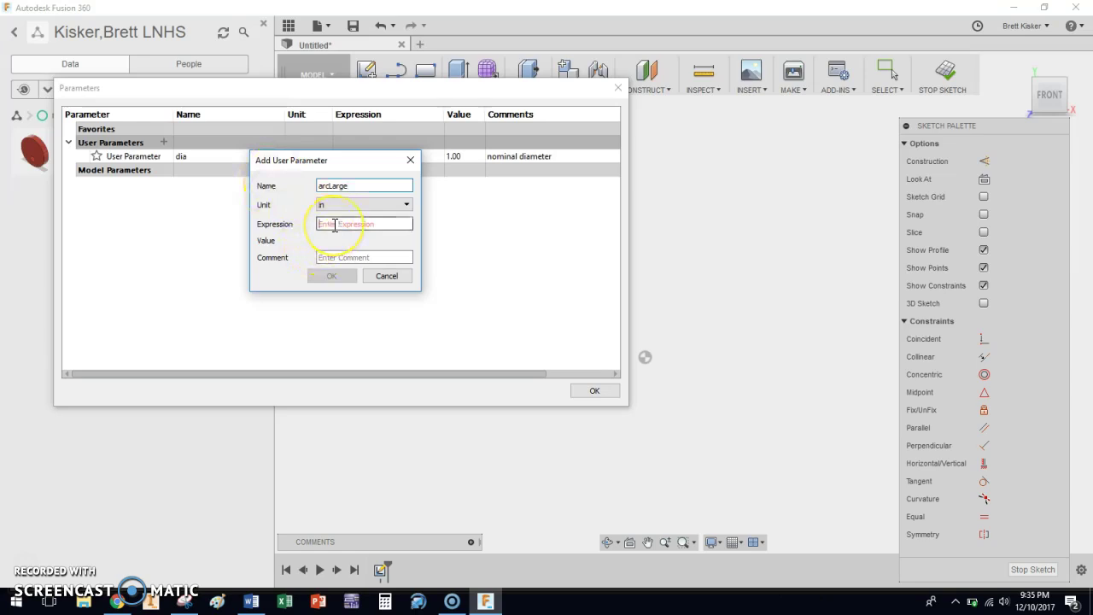
key("alt+Tab")
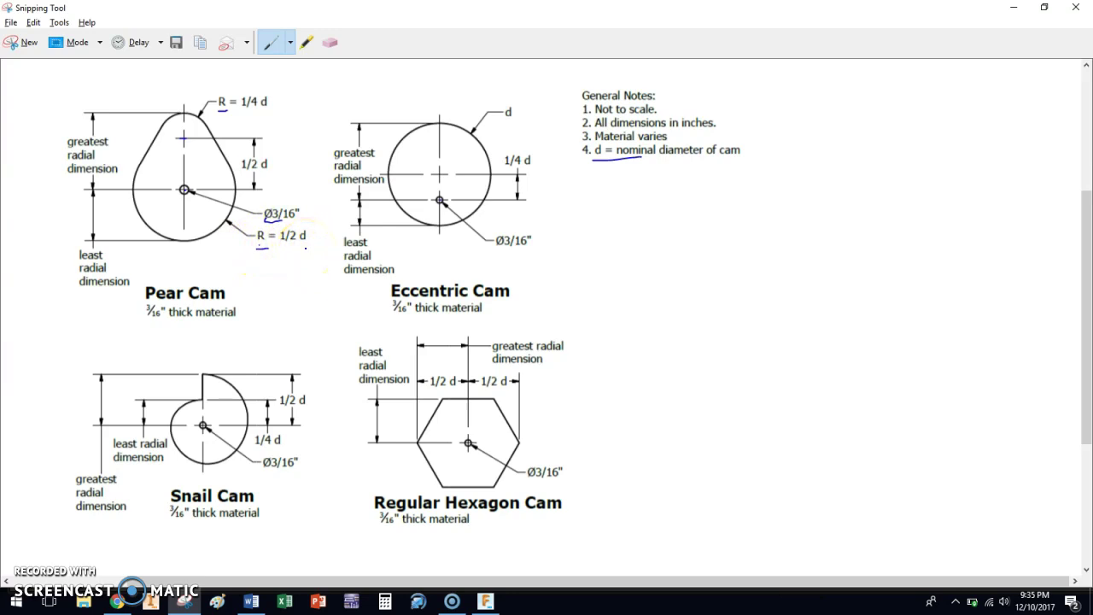
key("alt+Tab")
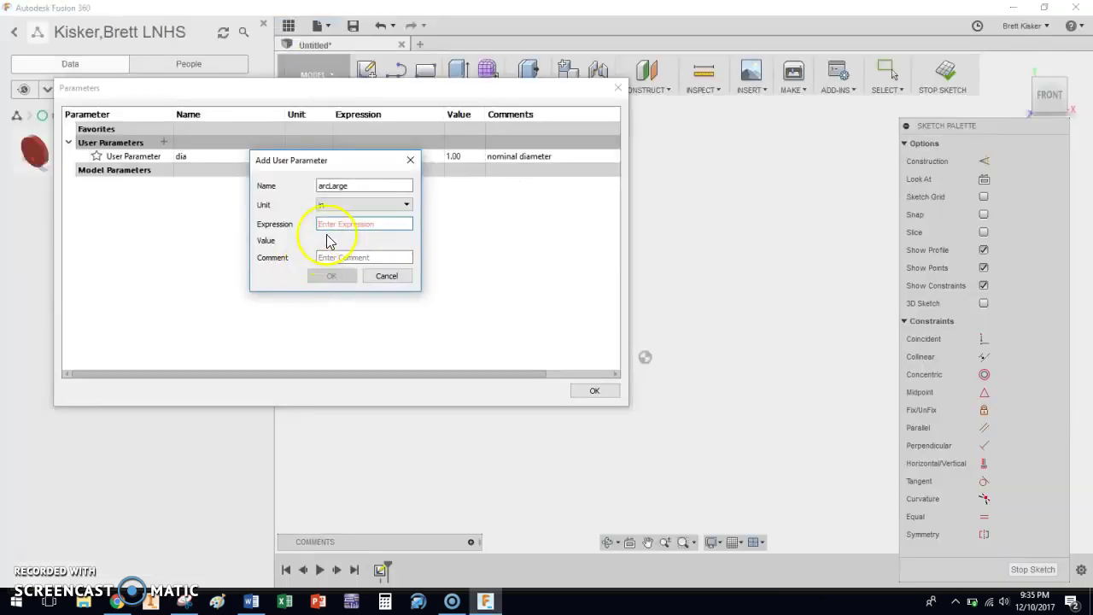
type("1/2*dia")
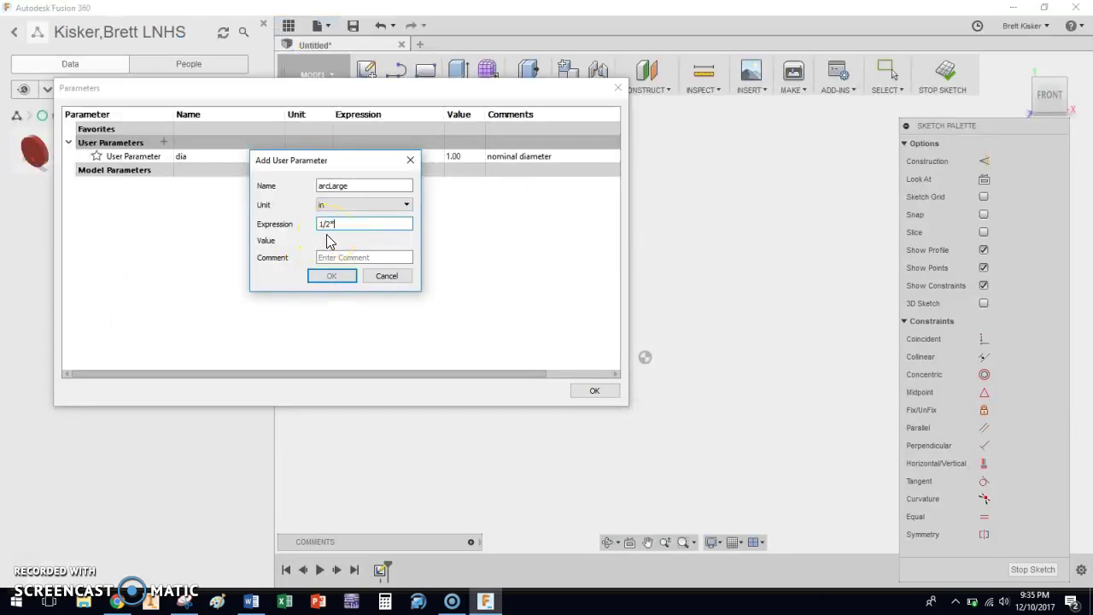
left_click(328, 245)
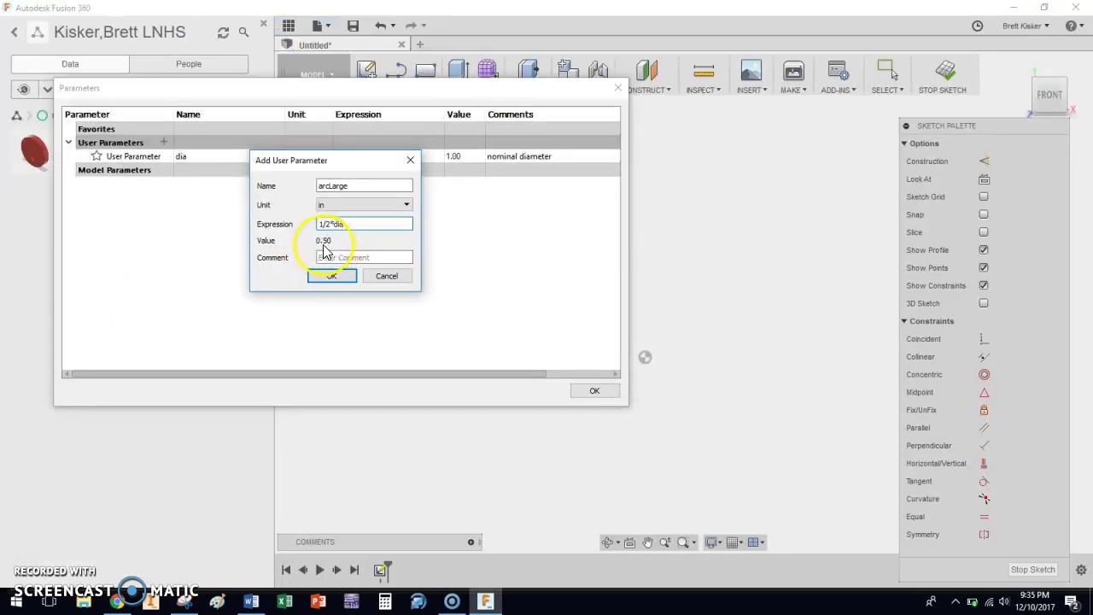
left_click(328, 257)
type("radius of large arc")
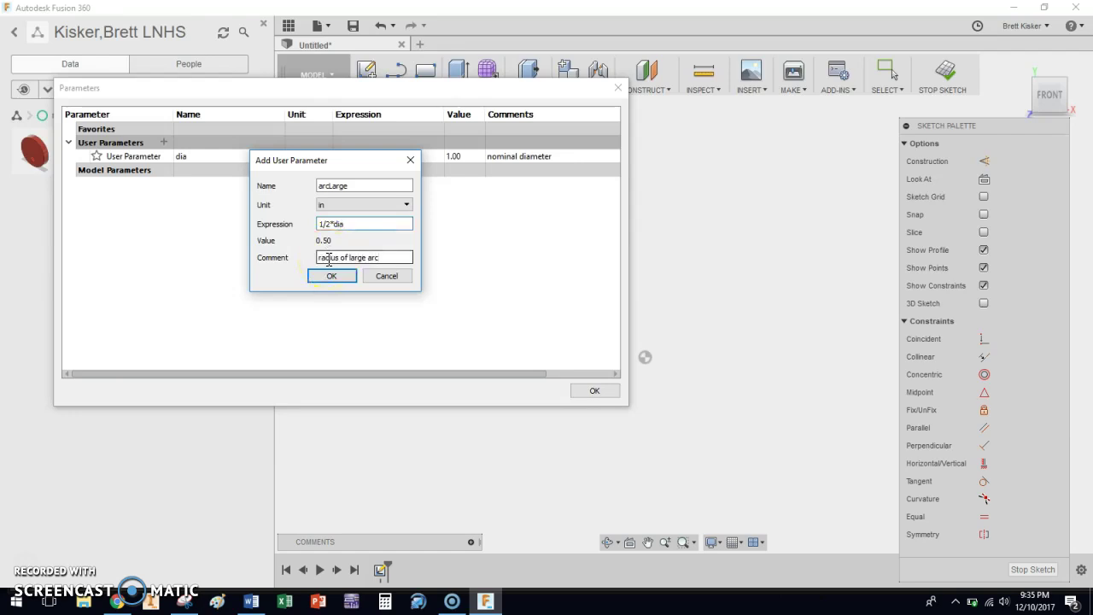
key("Return")
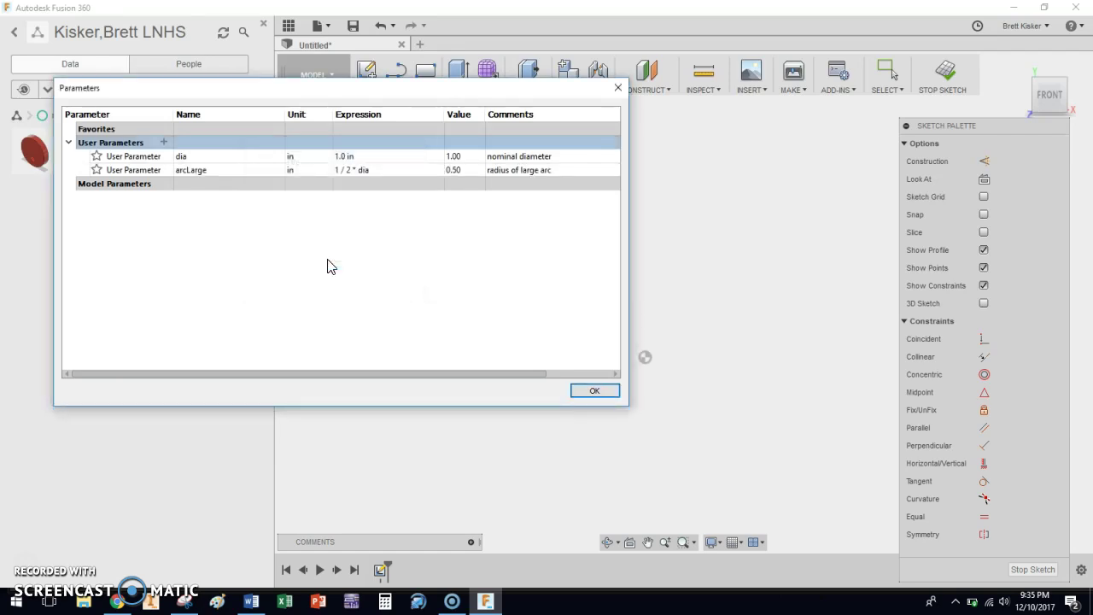
- Add user parameter arcS as 1/4*dia (0.25 in), commented 'radius of small arc'
left_click(163, 142)
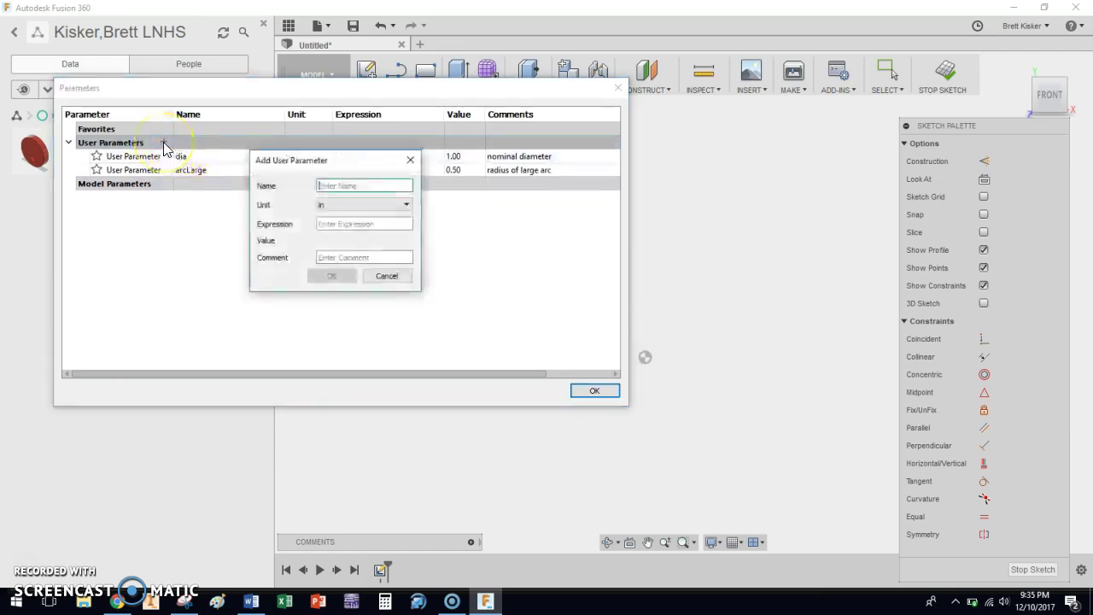
type("arcS")
key("Tab")
key("Tab")
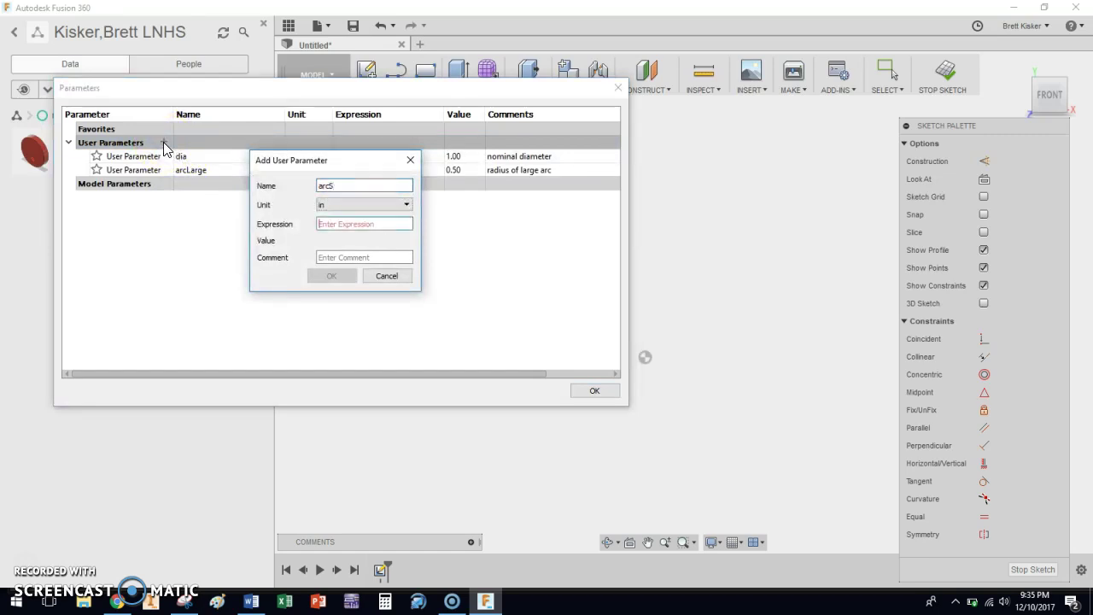
key("alt+Tab")
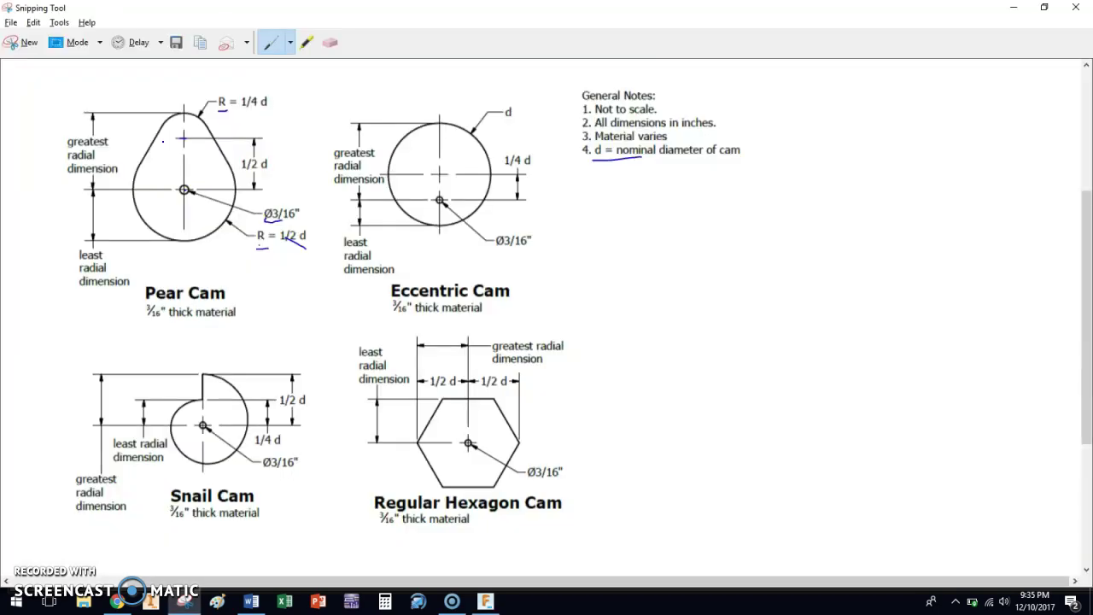
mouse_move(238, 113)
left_mouse_down()
mouse_move(259, 118)
mouse_move(269, 103)
left_mouse_up()
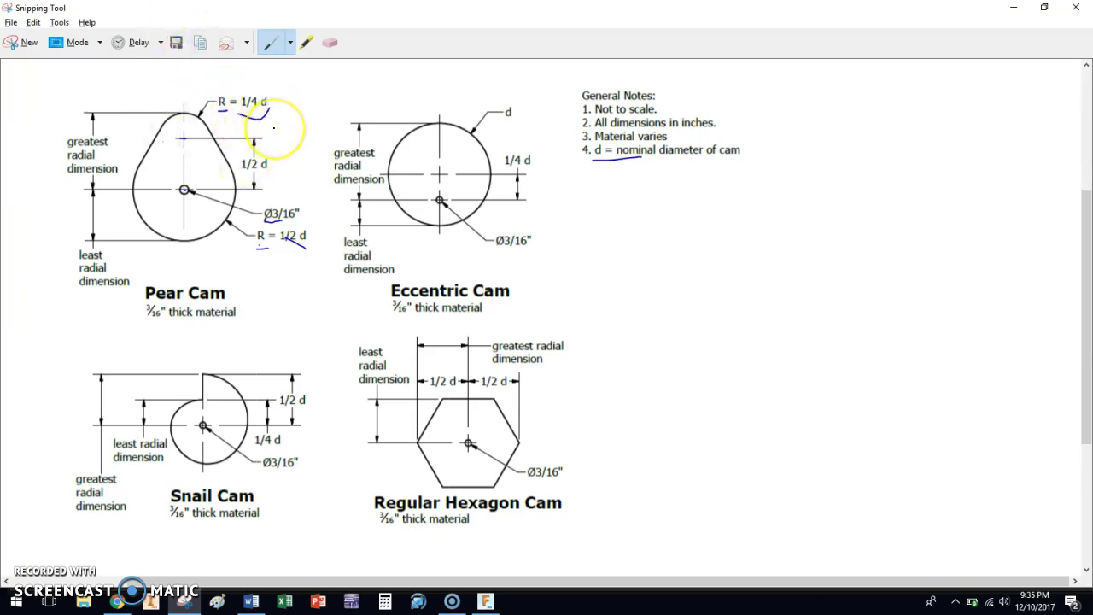
key("alt+Tab")
type("1")
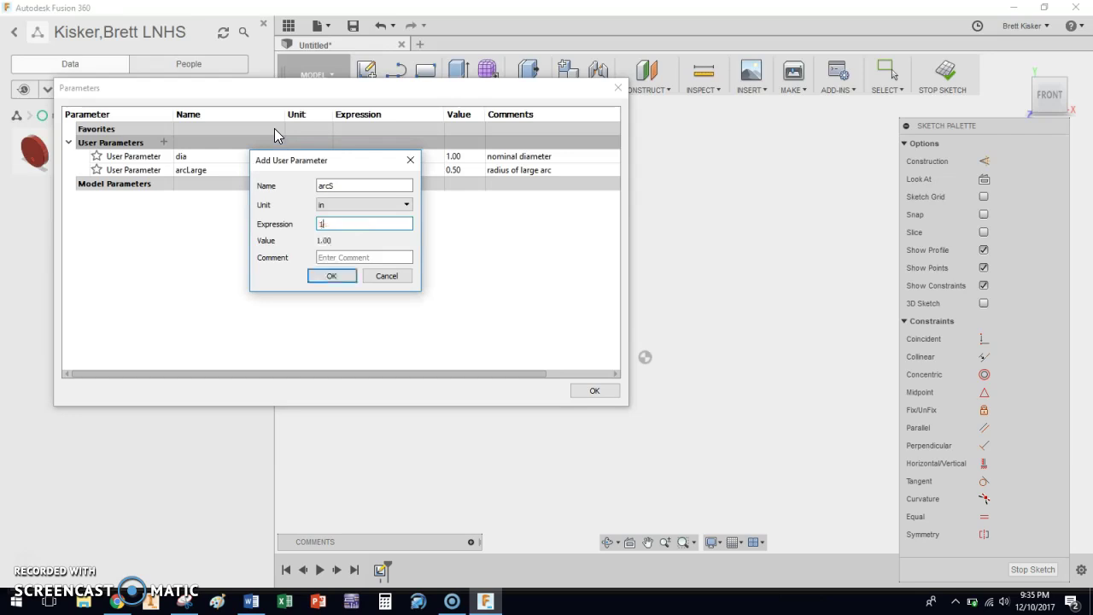
type("/4*dia")
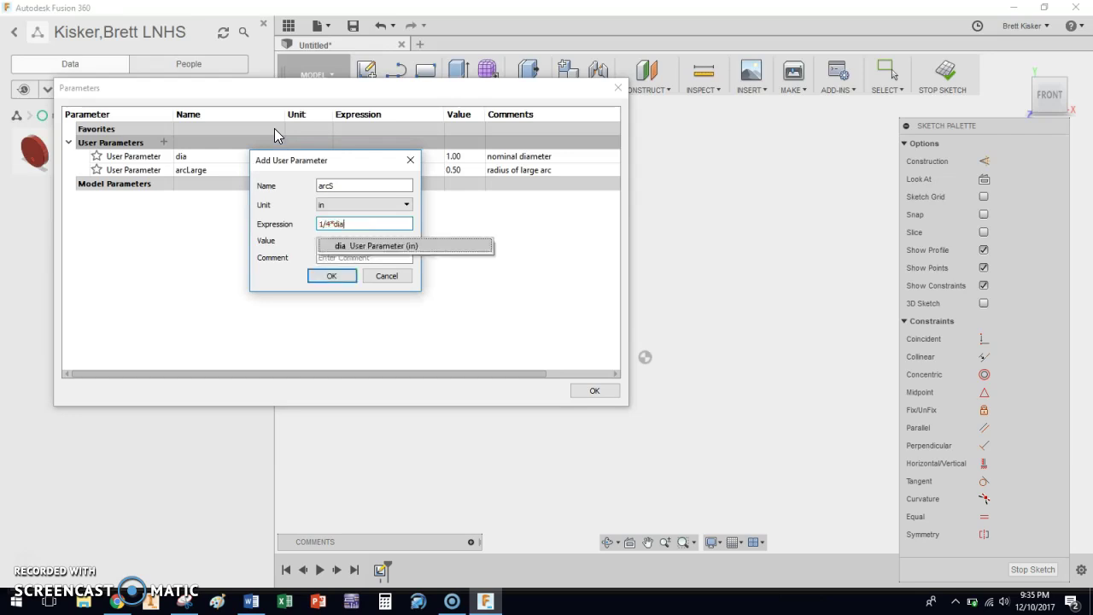
left_click(325, 256)
type("radius of")
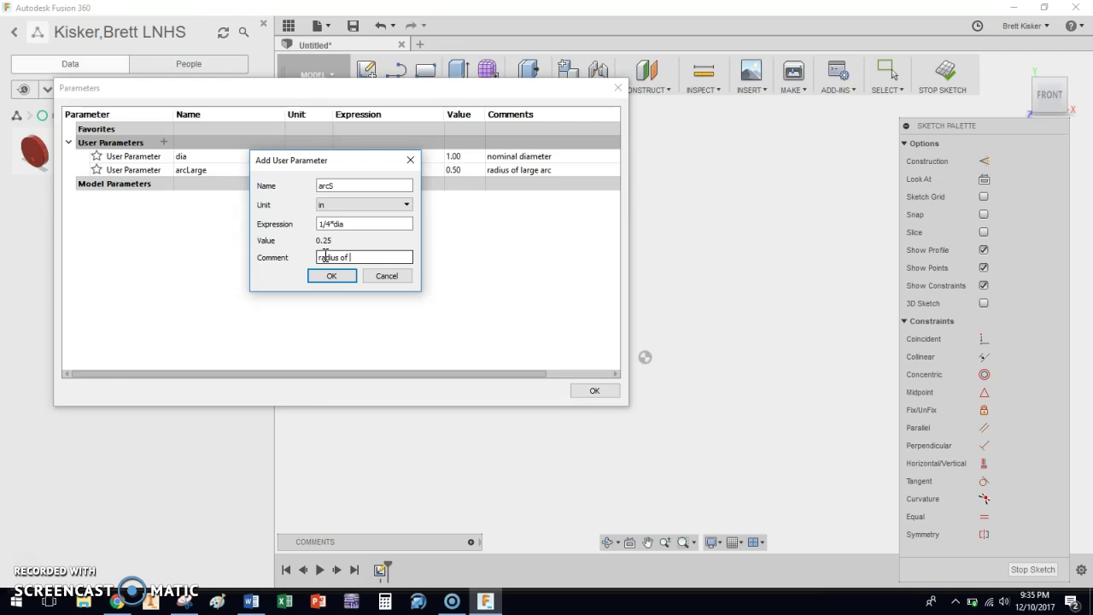
type(" small arc")
key("Return")
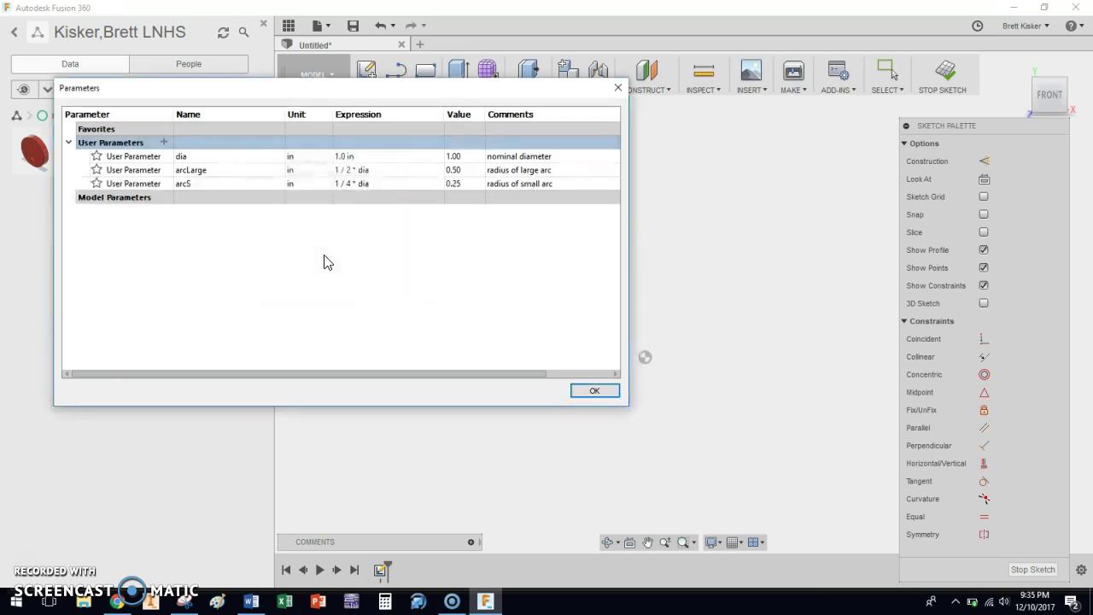
- Create a new parameter named CtoC with expression 1/2*dia, per the drawing's 1/2 d dimension
left_click(163, 142)
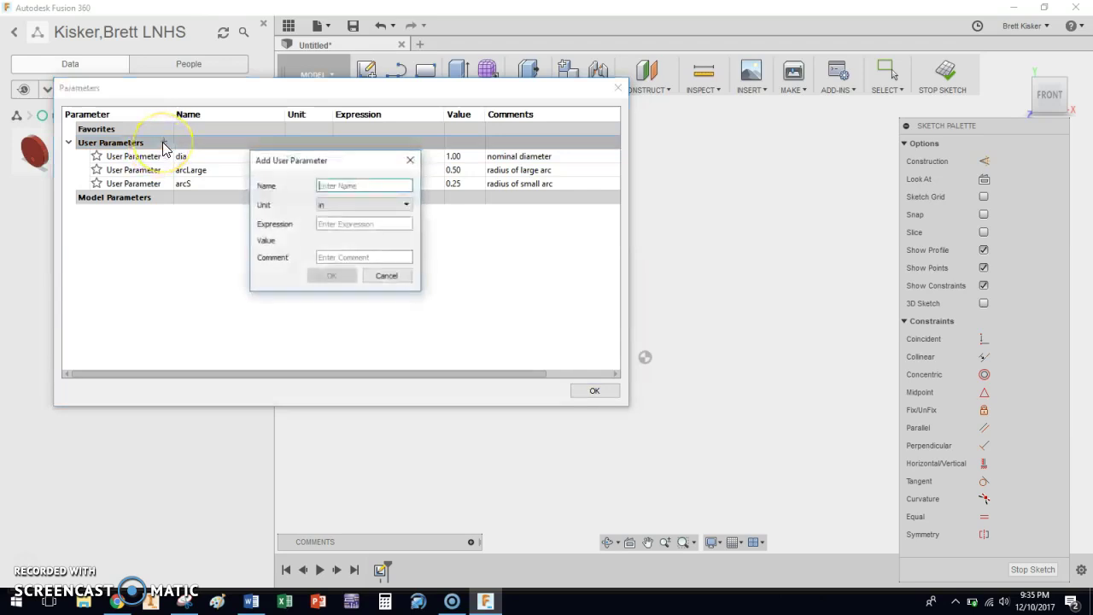
left_click(342, 189)
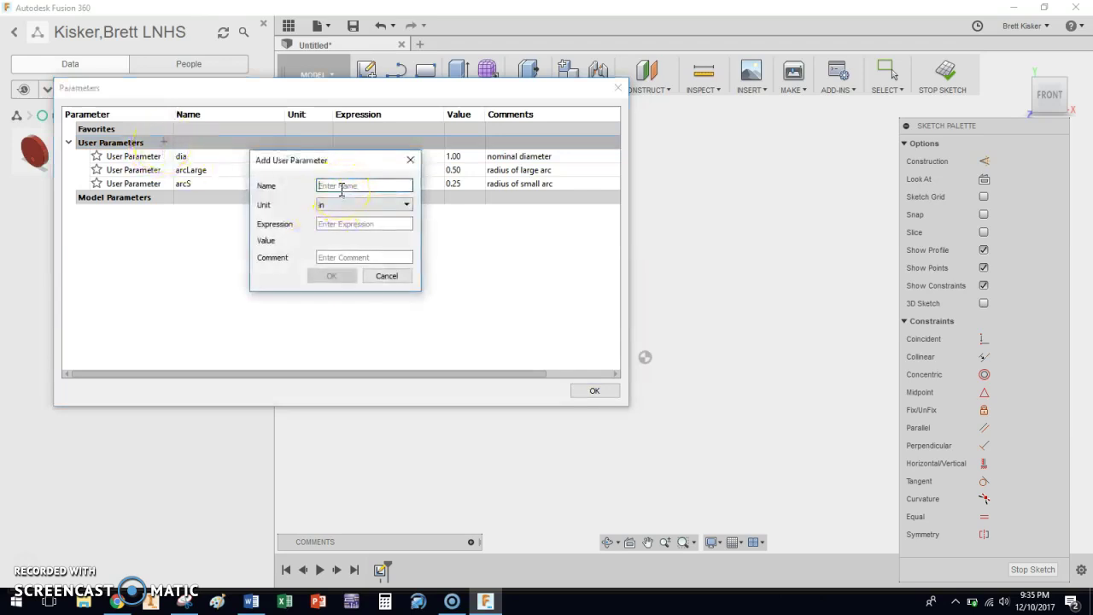
key("alt+Tab")
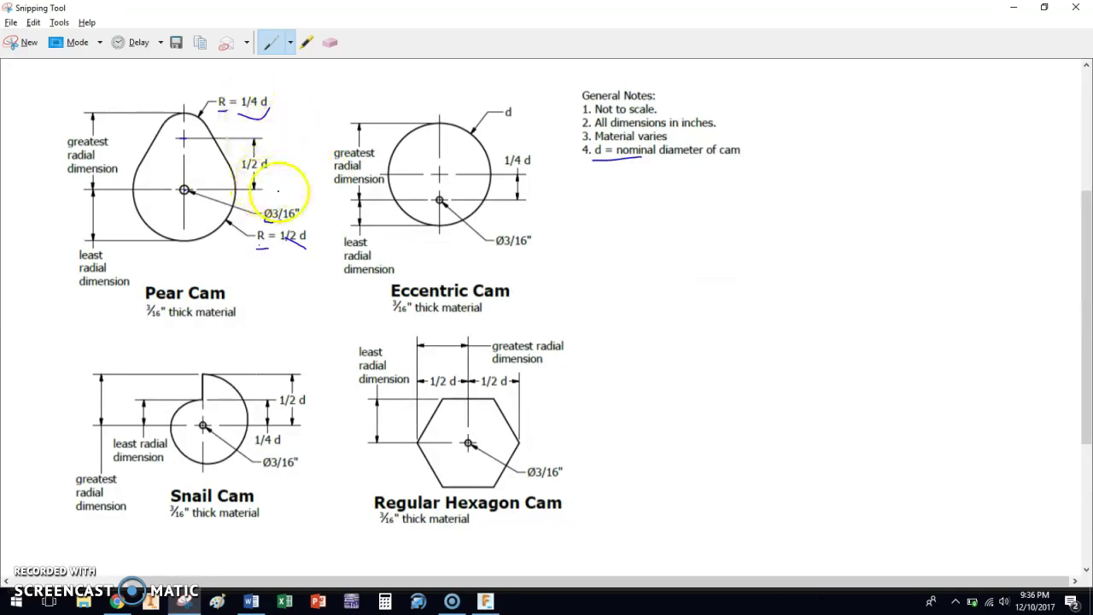
left_click_drag(244, 175, 271, 177)
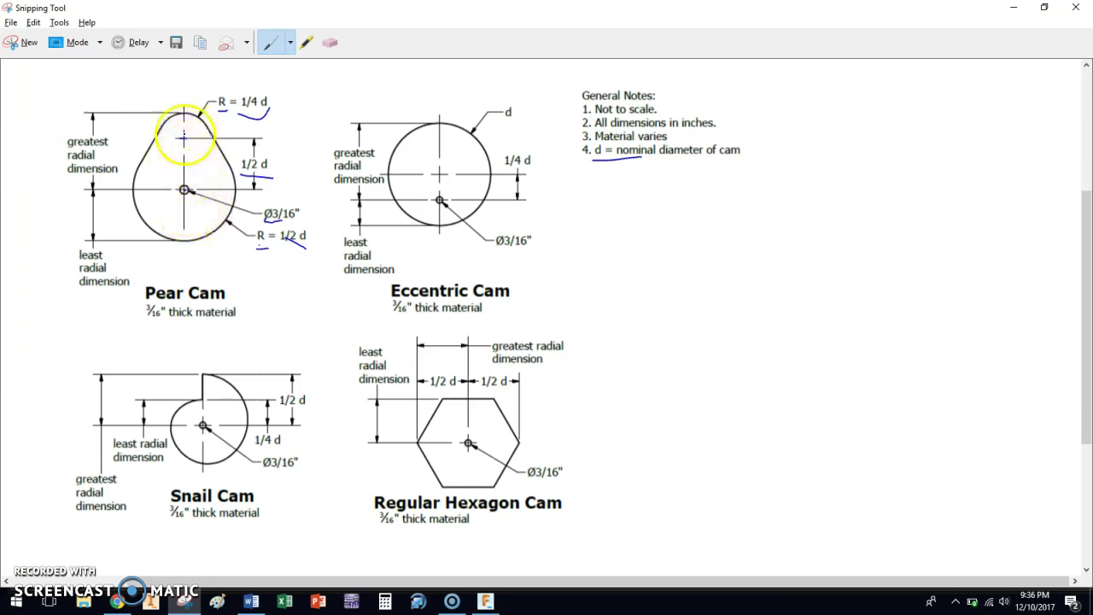
key("alt+Tab")
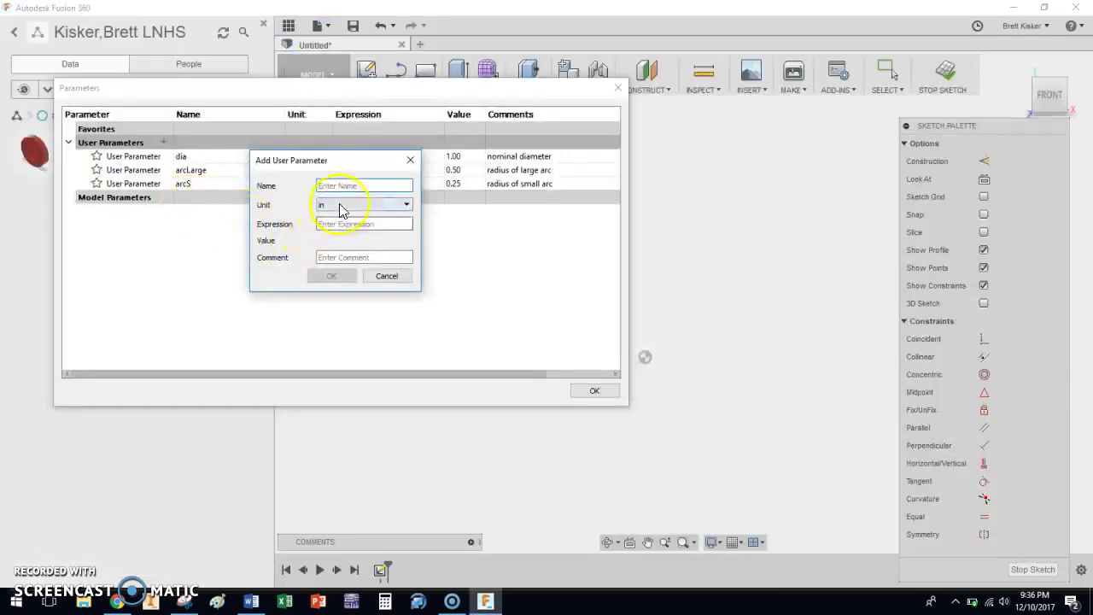
type("c")
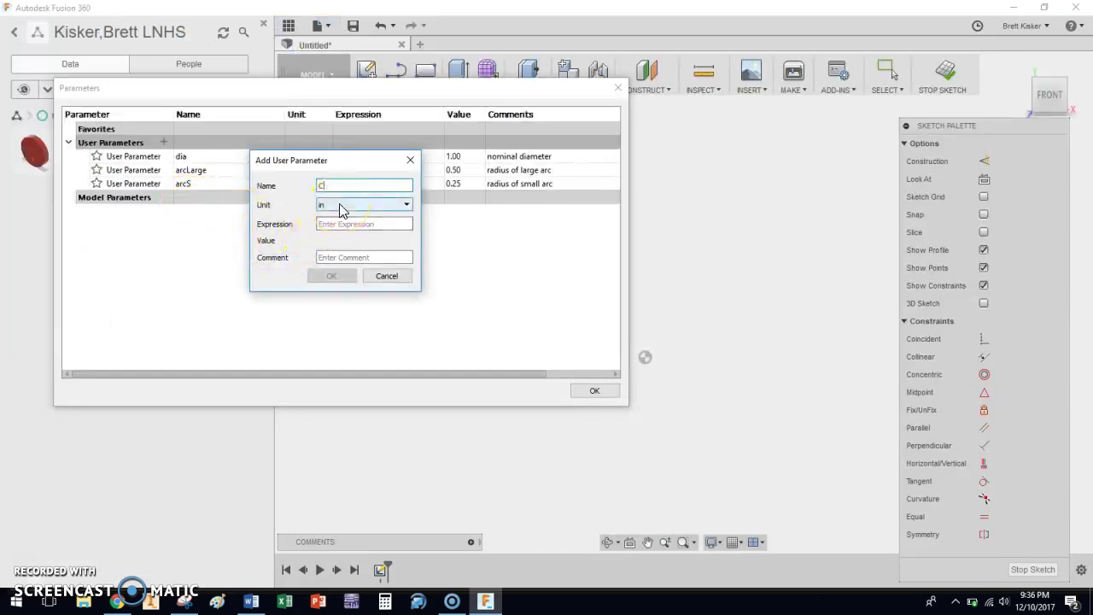
left_click(340, 224)
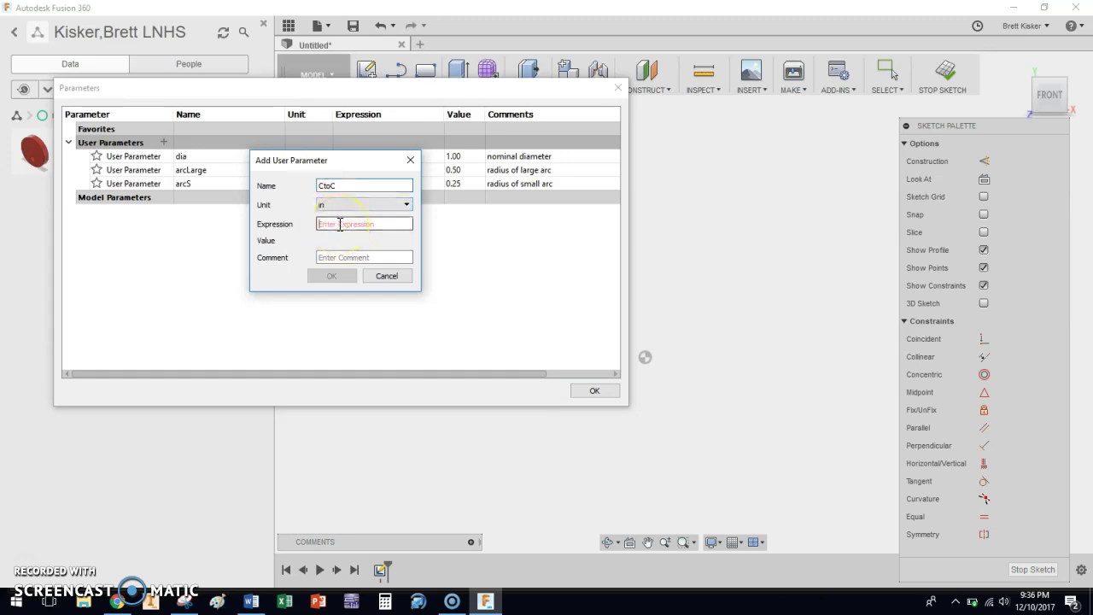
key("alt+Tab")
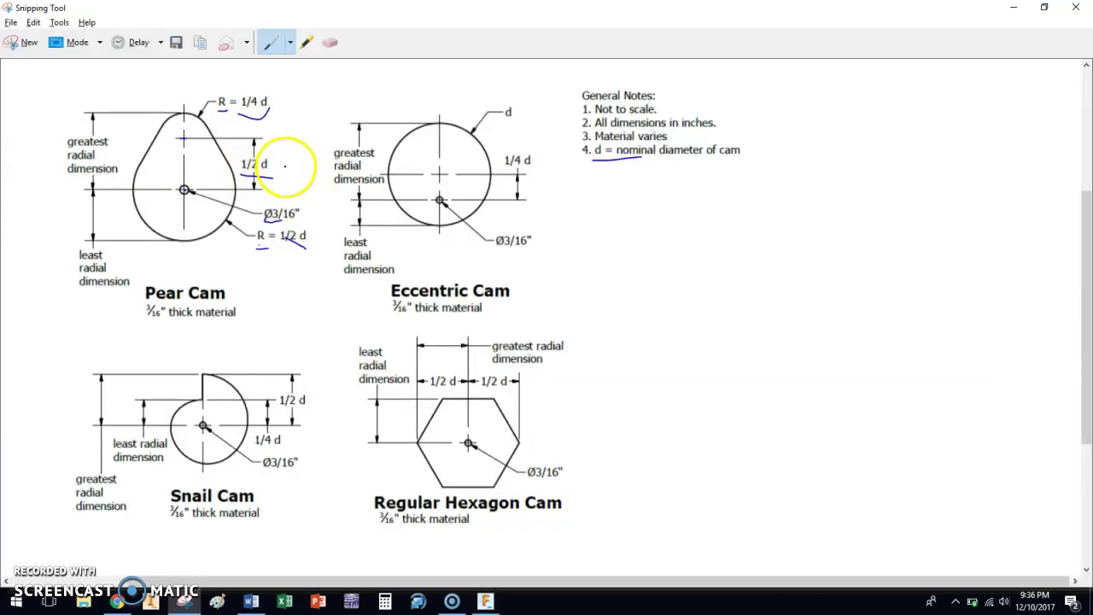
key("alt+Tab")
type("1/2")
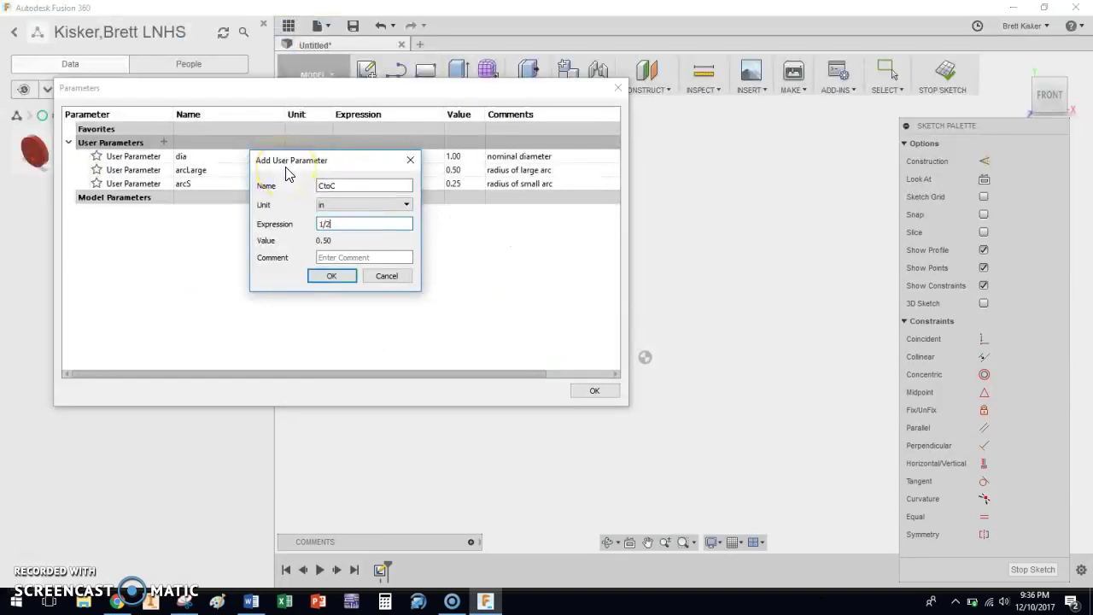
type("*dia")
- Comment CtoC 'distance between arc center points' and save it
left_click(341, 257)
type("distance betwe")
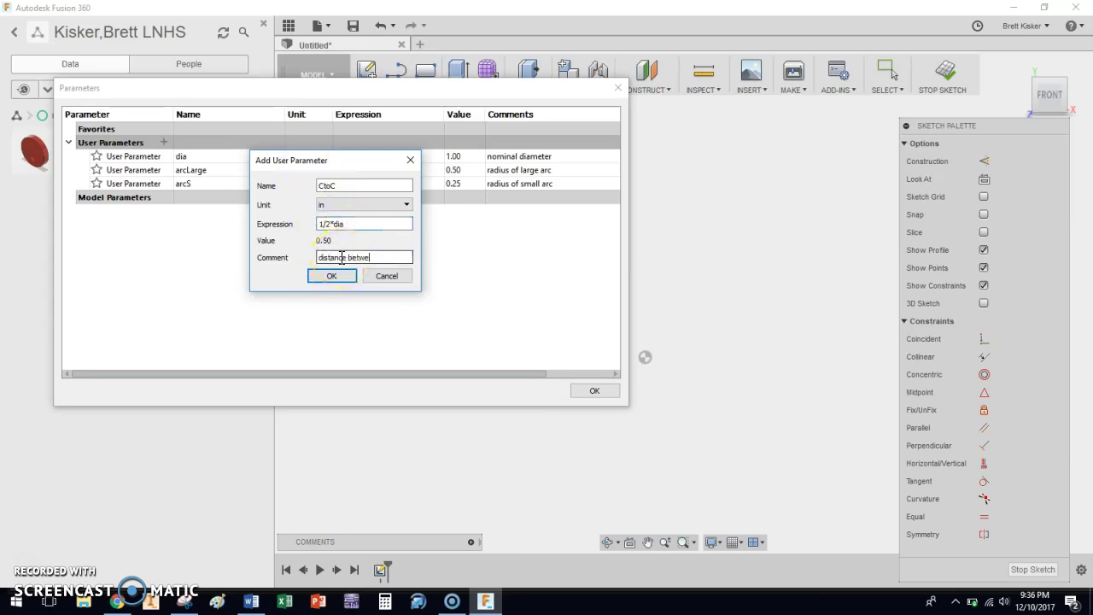
type("n")
key("BackSpace")
type("en arc center points")
key("Return")
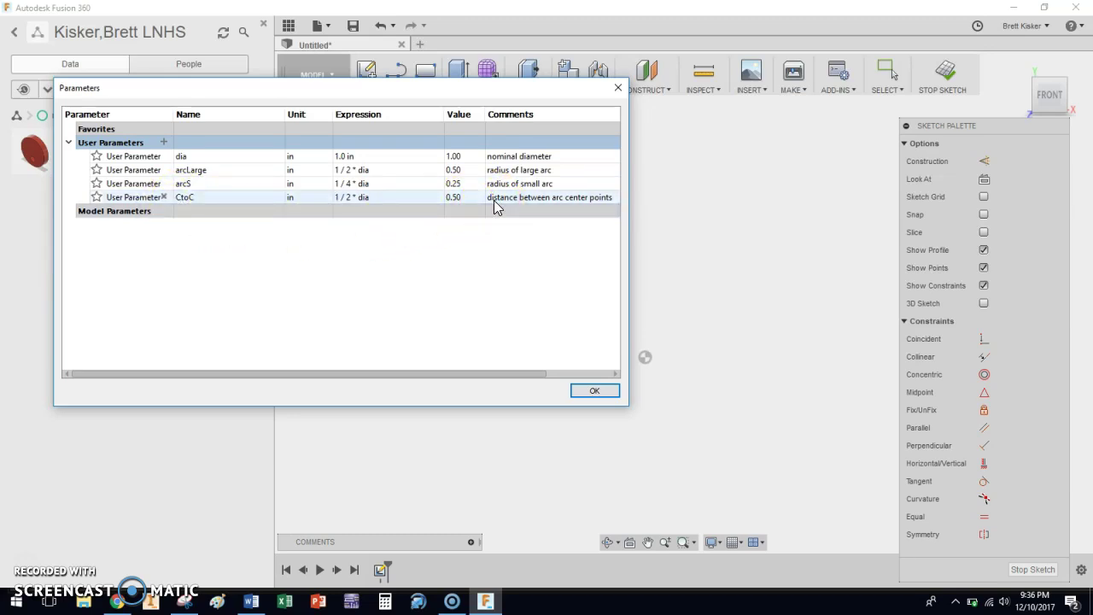
- Add user parameter hole = 3/16 in, commented 'hole for axle'
left_click(163, 142)
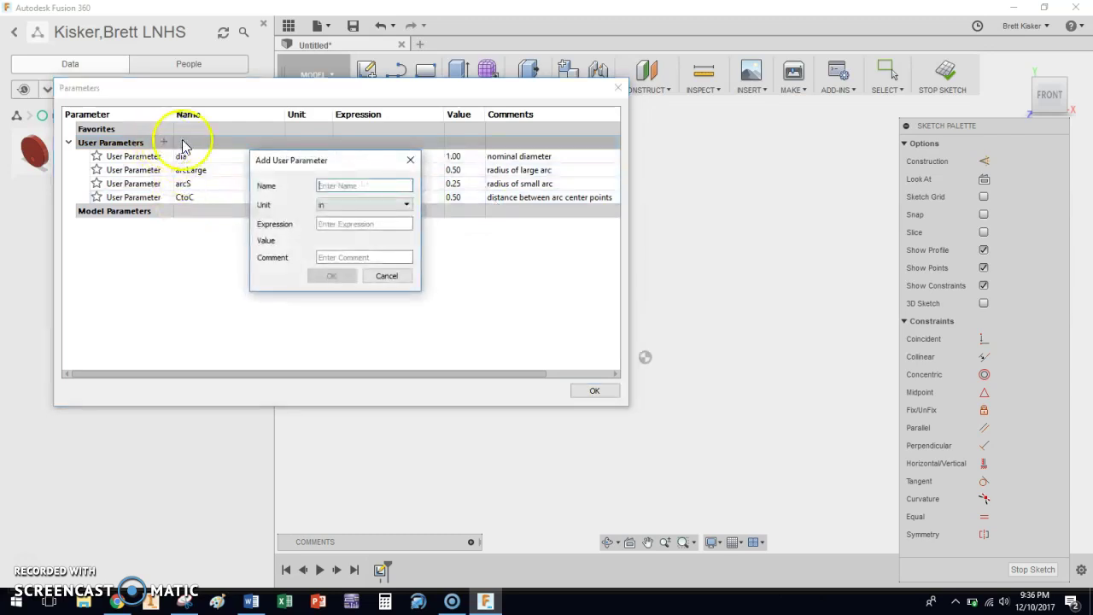
type("hole")
key("Tab")
key("Tab")
type("3/16")
key("Tab")
type("hole for axle")
key("Return")
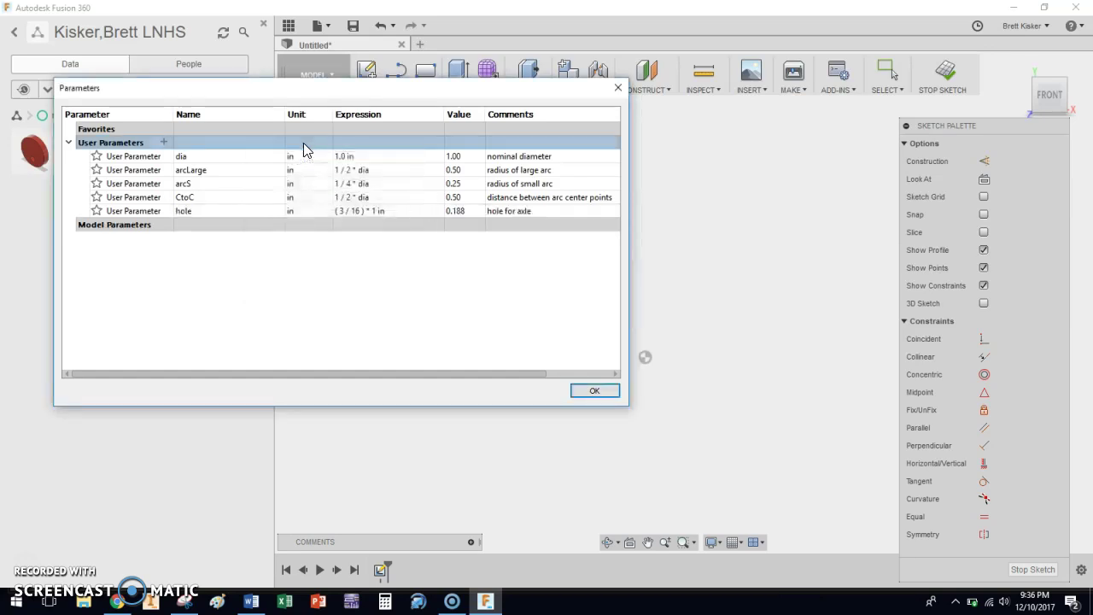
- Add user parameter thick = 3/16 in, commented 'cam thickness', and close the Parameters dialog
left_click(163, 142)
left_click(331, 176)
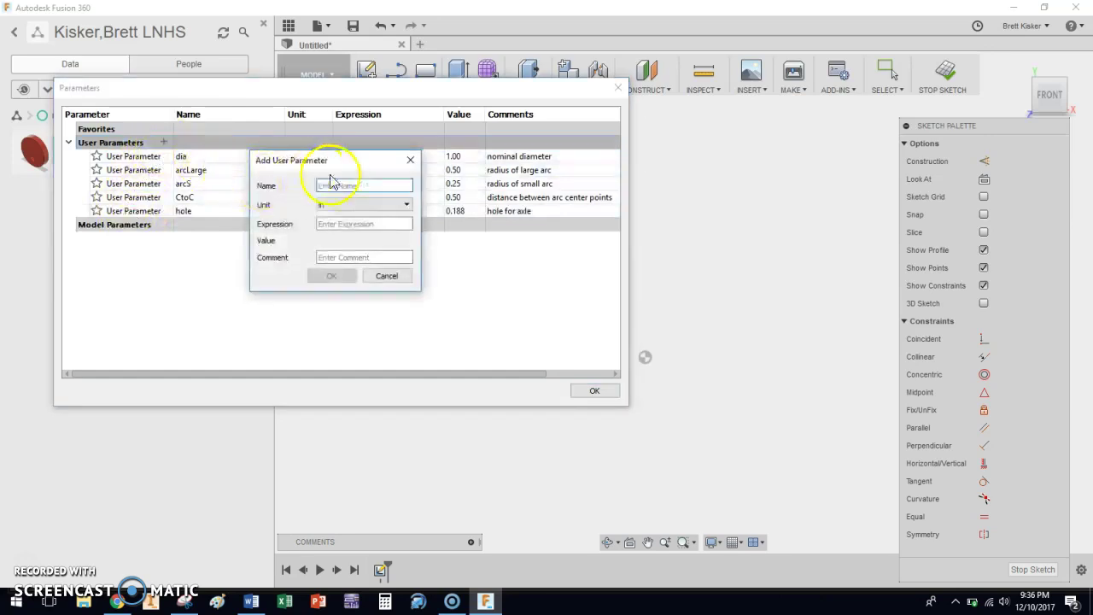
type("thick")
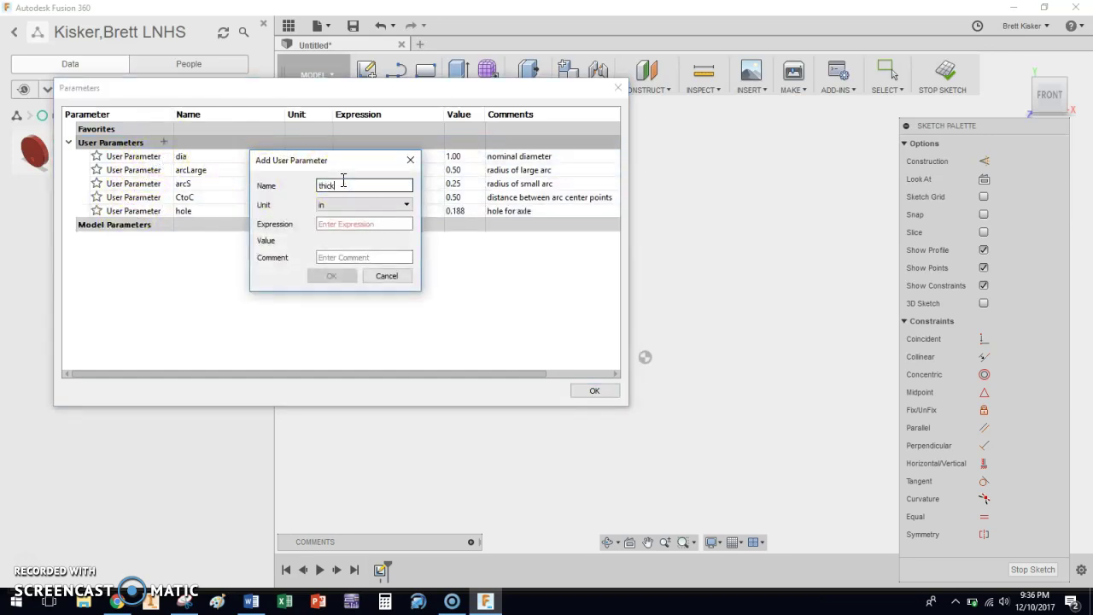
key("Tab")
key("Tab")
type("3/16")
key("Tab")
type("cam t")
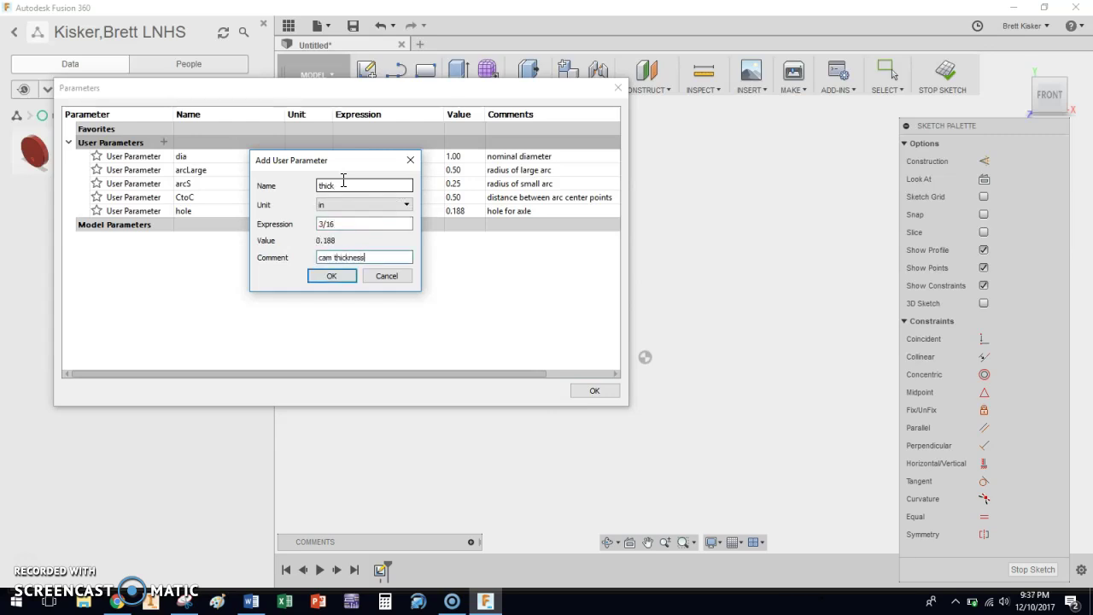
type("hickness")
key("Return")
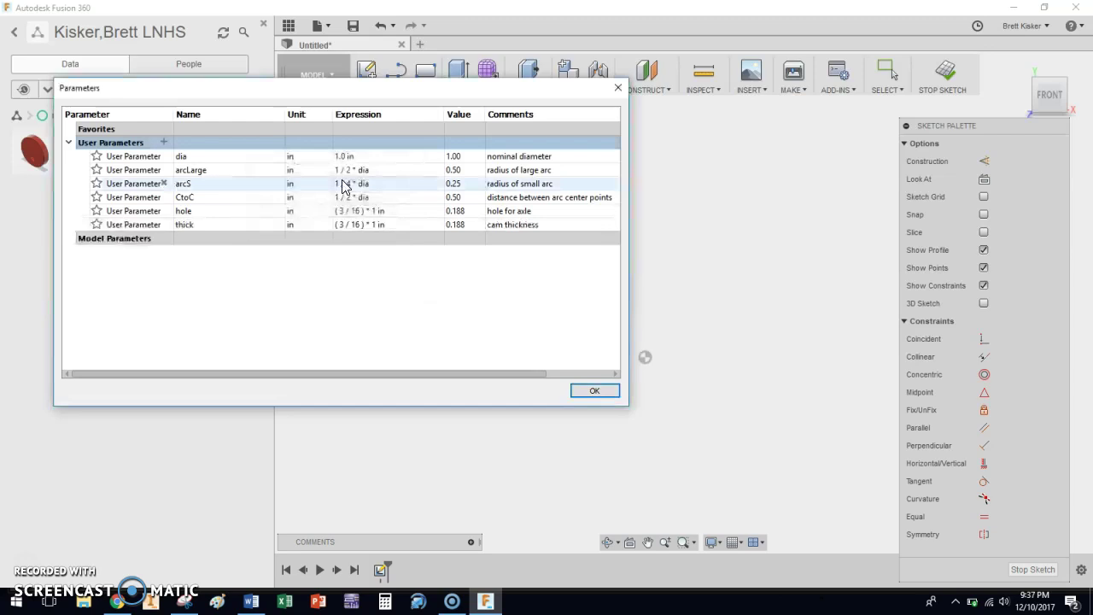
left_click(346, 184)
left_click(497, 282)
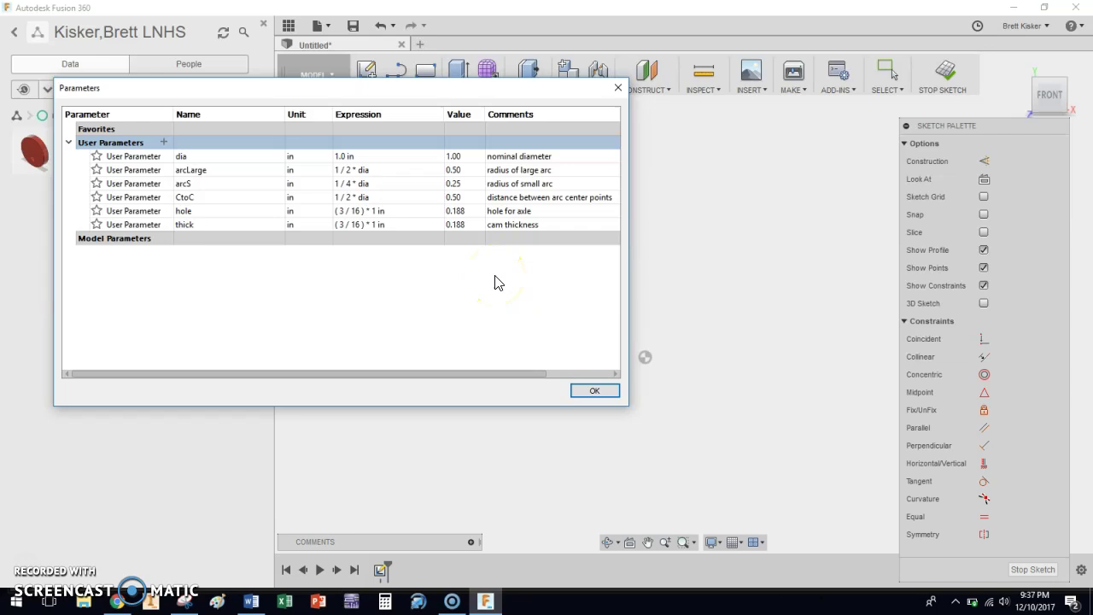
left_click(589, 391)
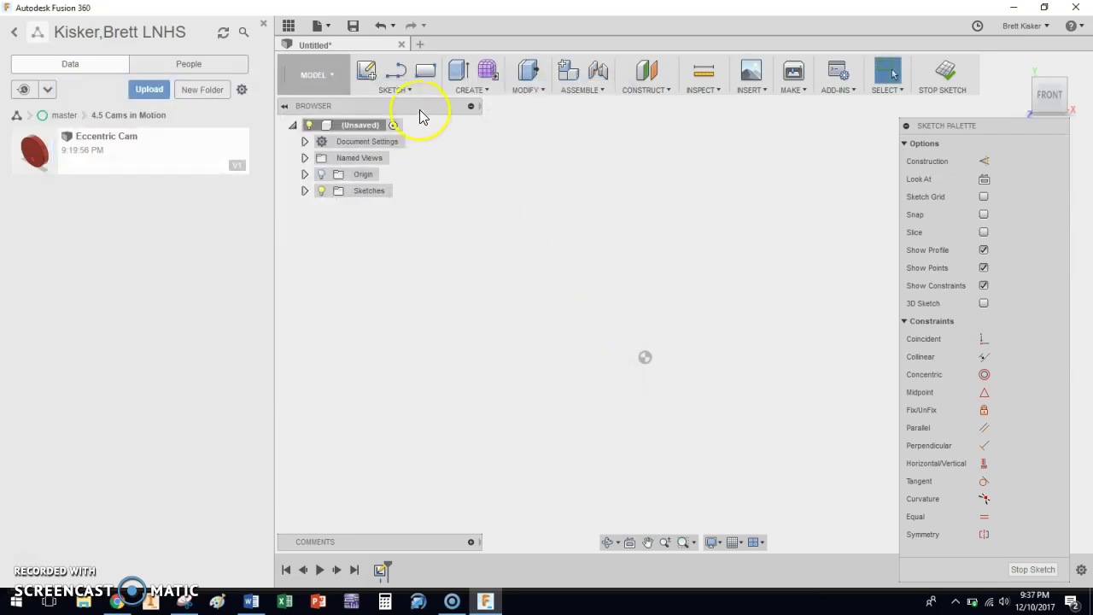
- Draw a center-diameter circle about 2.812 in across, centred on the sketch origin
key("c")
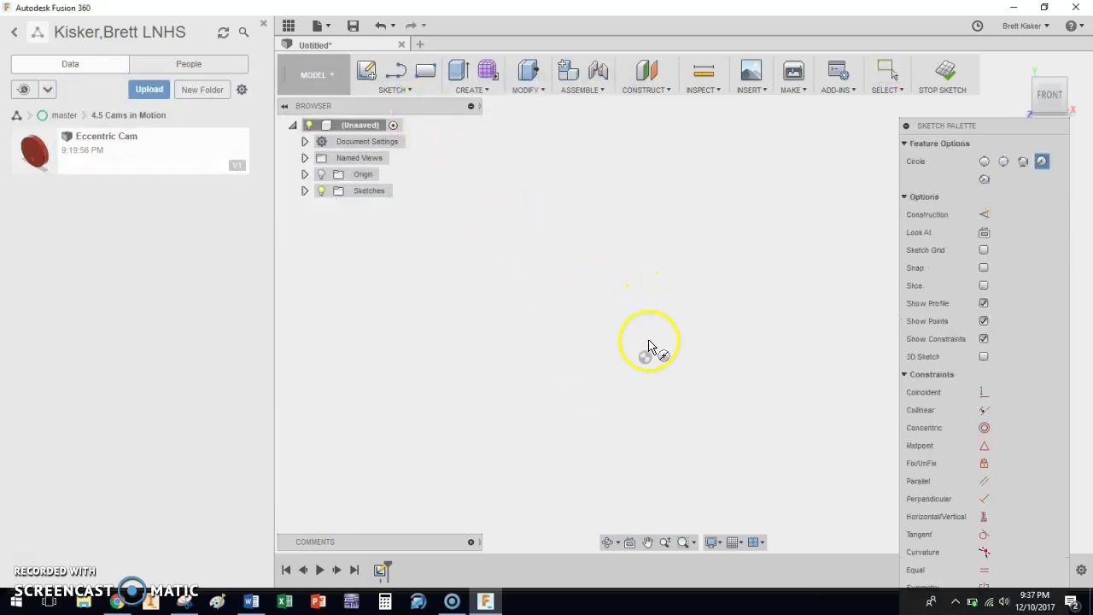
left_click(644, 357)
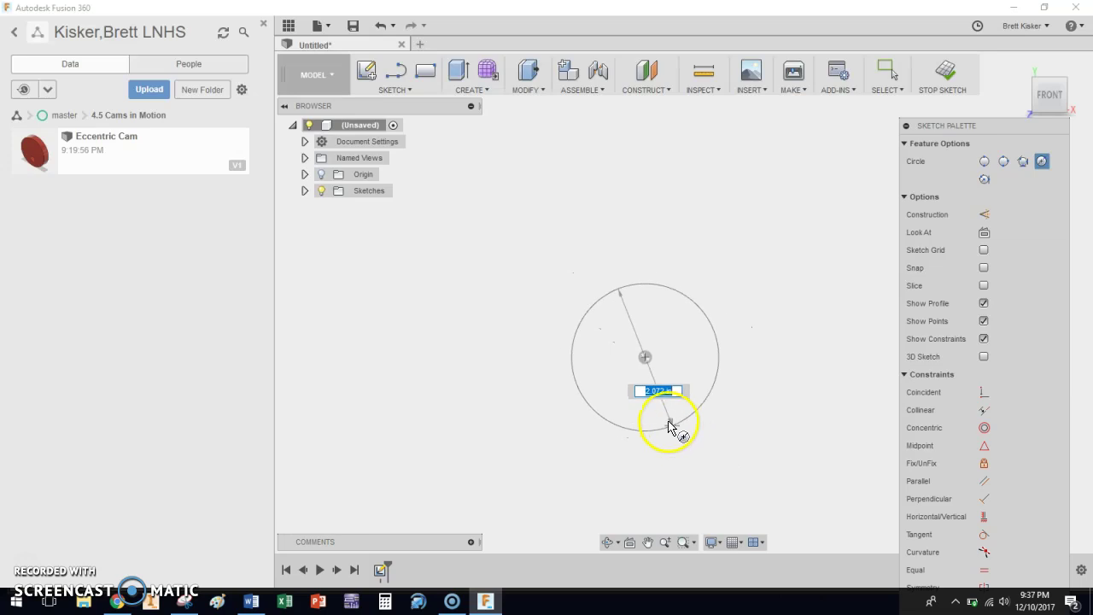
right_click(729, 440)
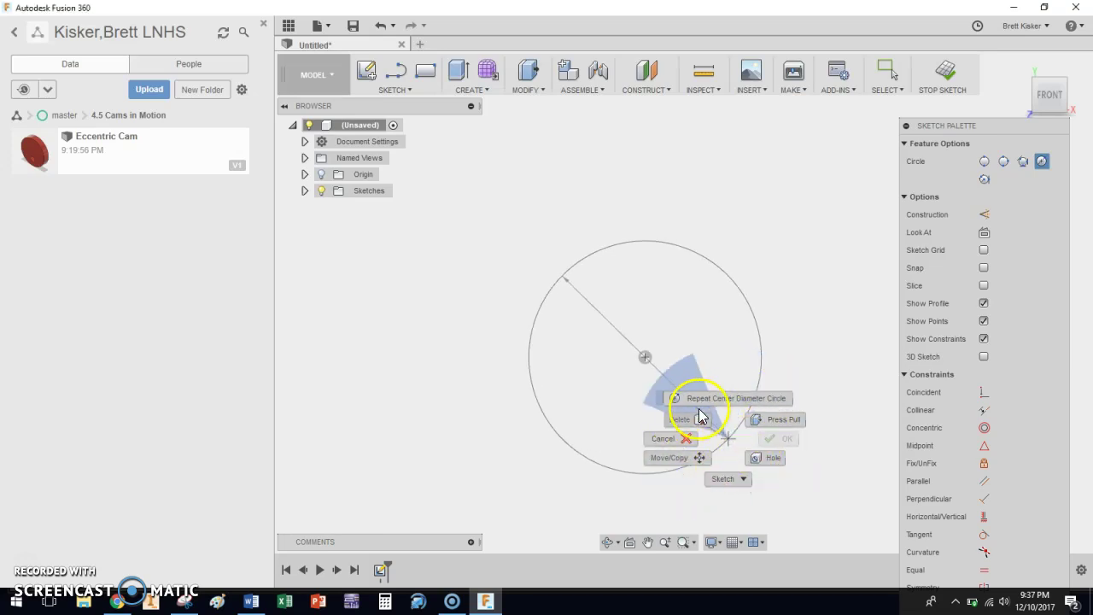
left_click(775, 346)
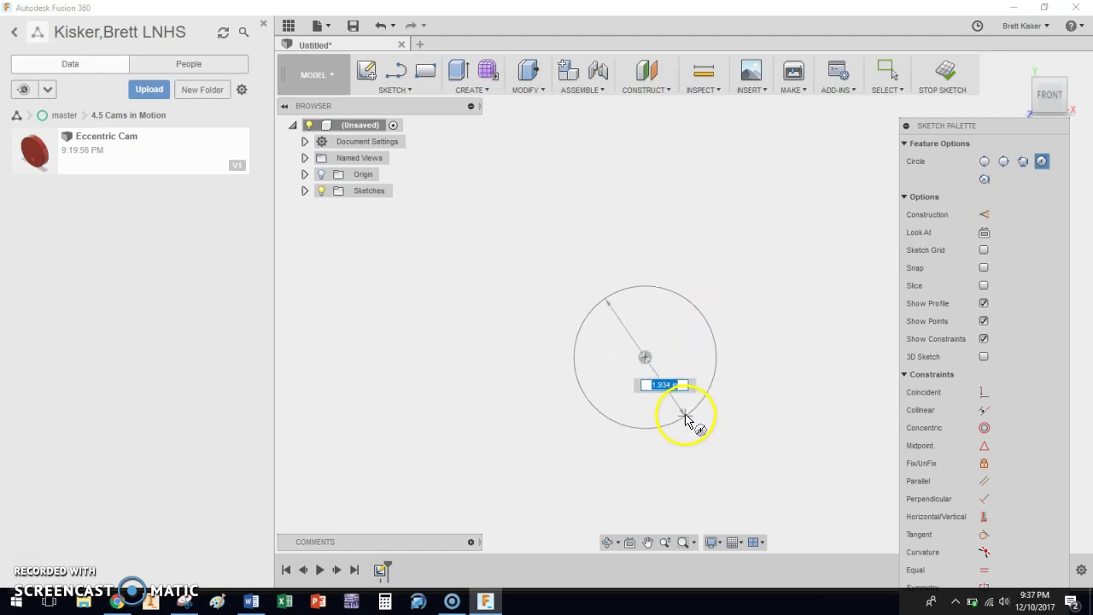
left_click(708, 440)
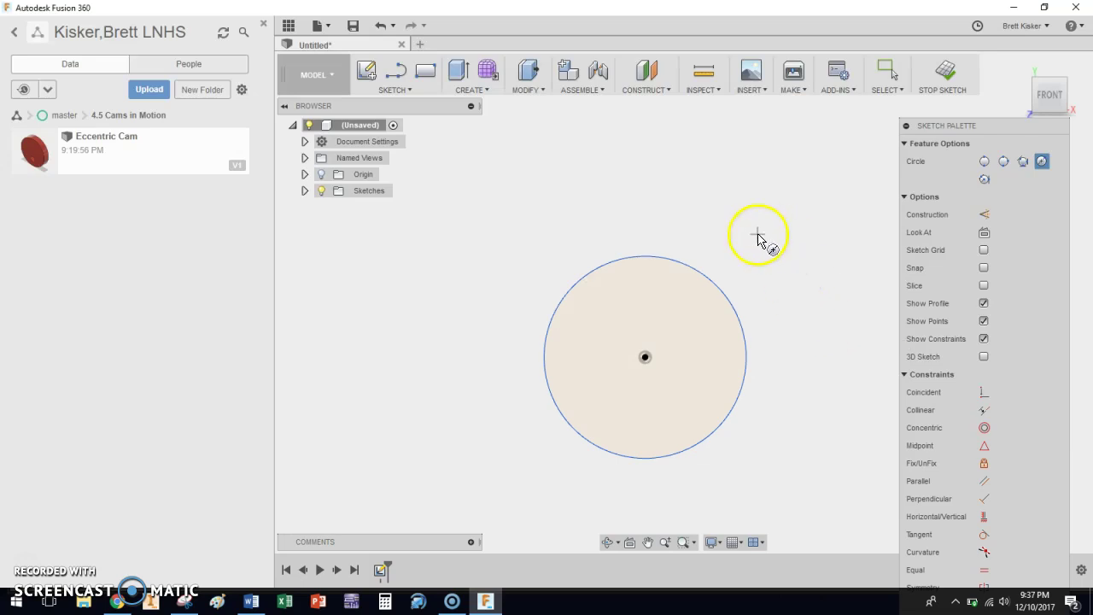
- Dimension the origin circle by radius, driving it with the arcLarge parameter (R0.50)
key("d")
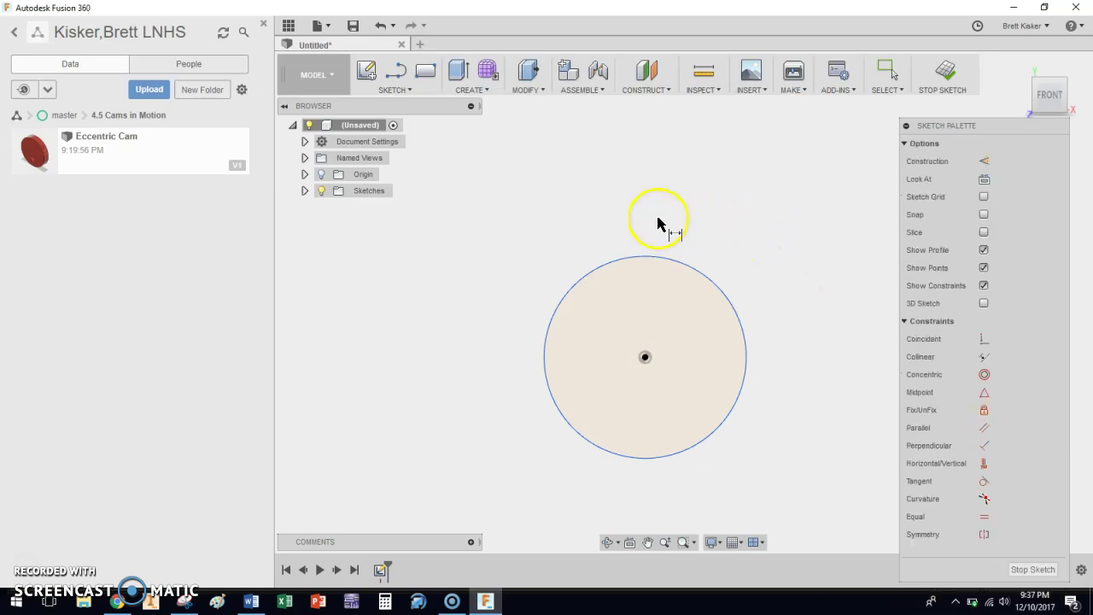
left_click(744, 385)
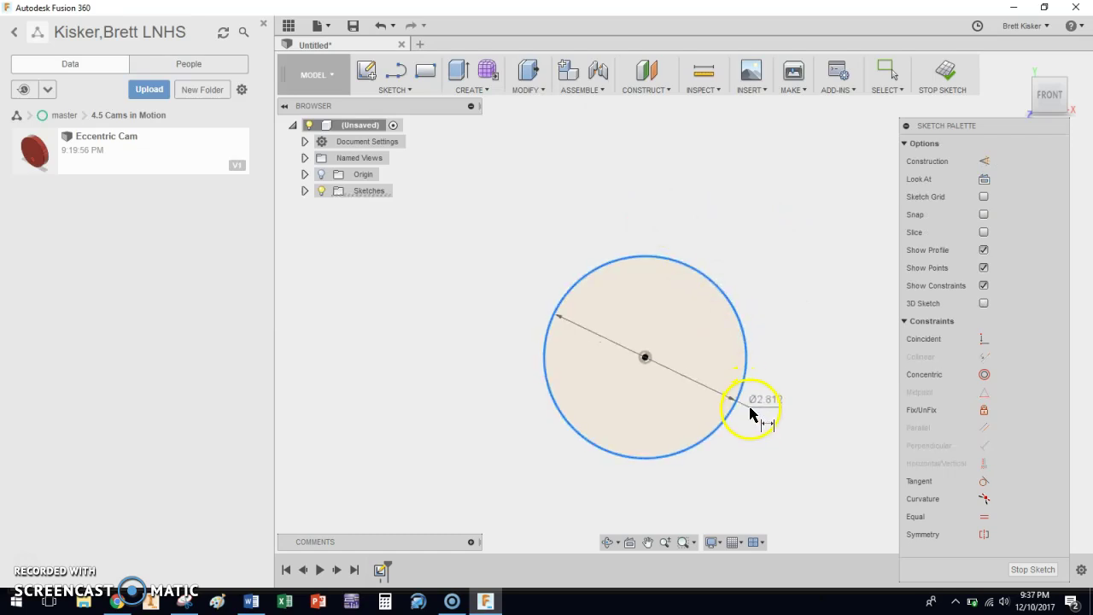
right_click(740, 461)
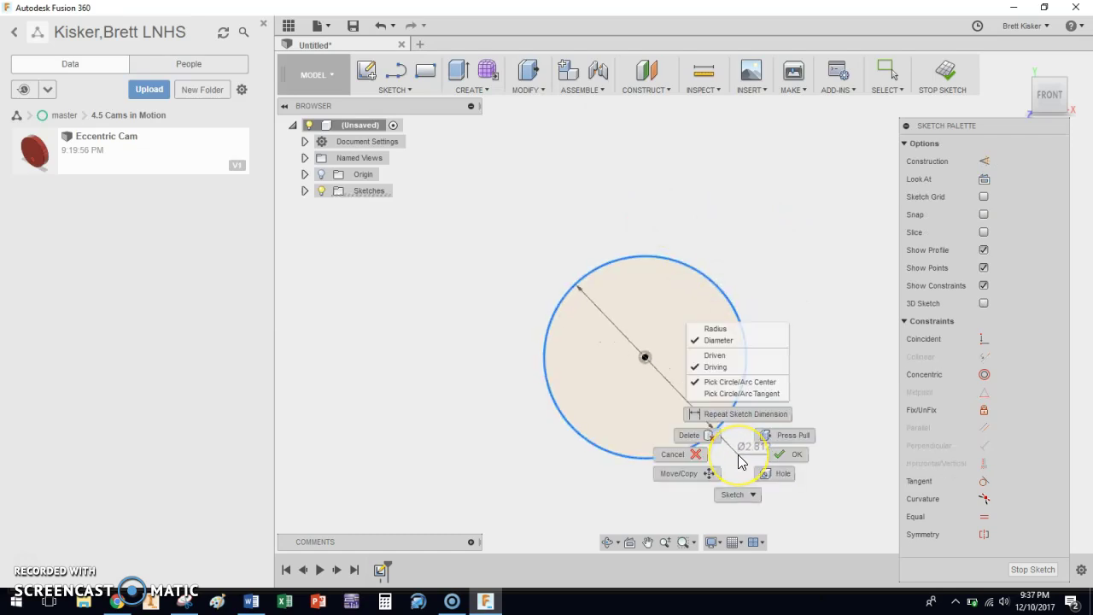
left_click(713, 331)
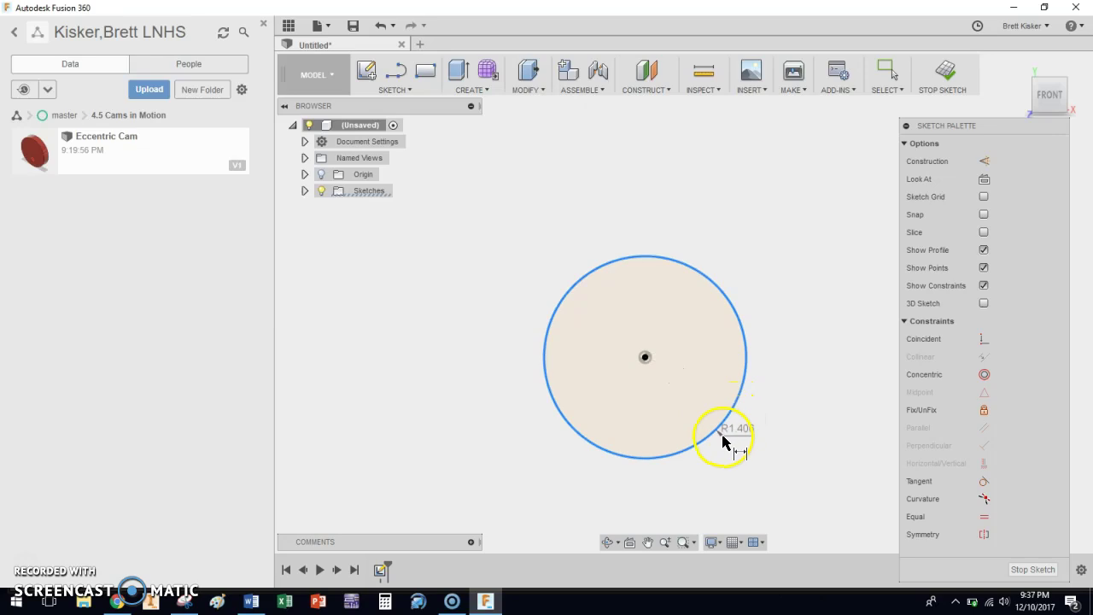
left_click(743, 460)
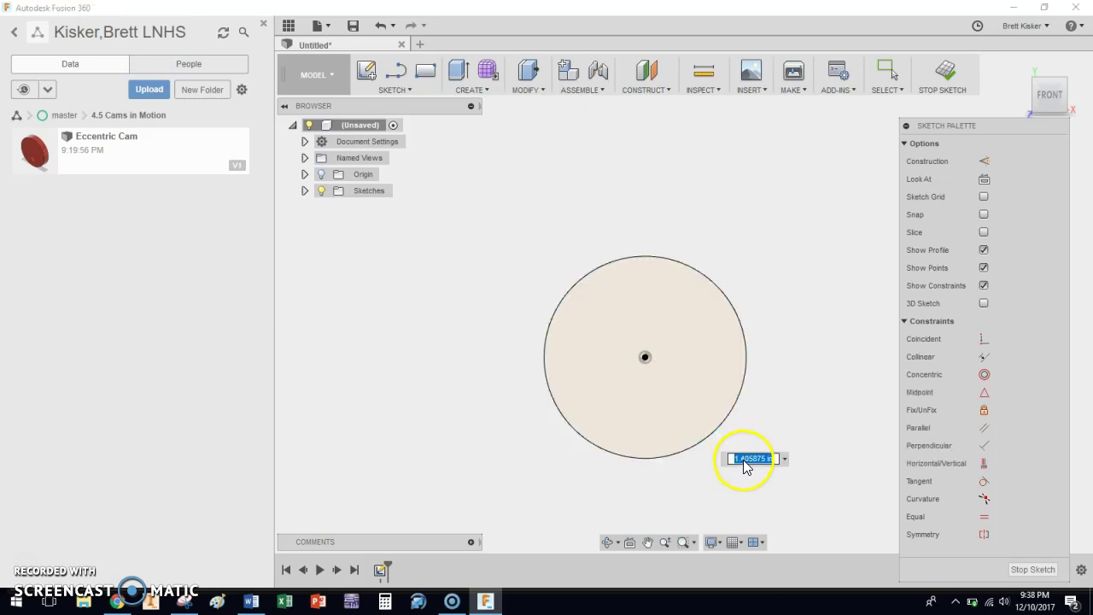
type("arc")
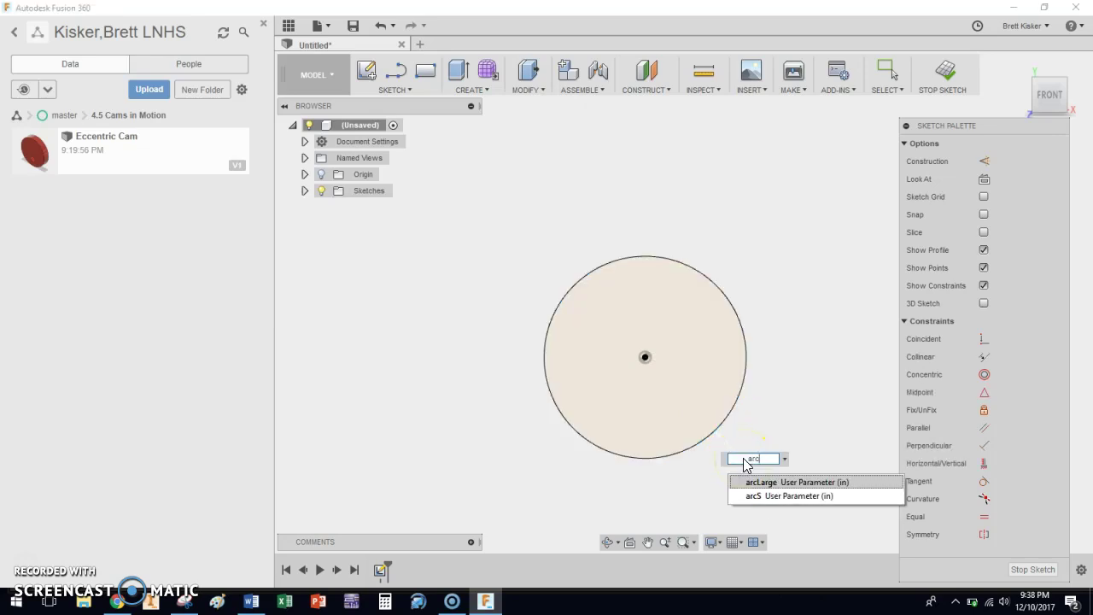
type("L")
left_click(750, 482)
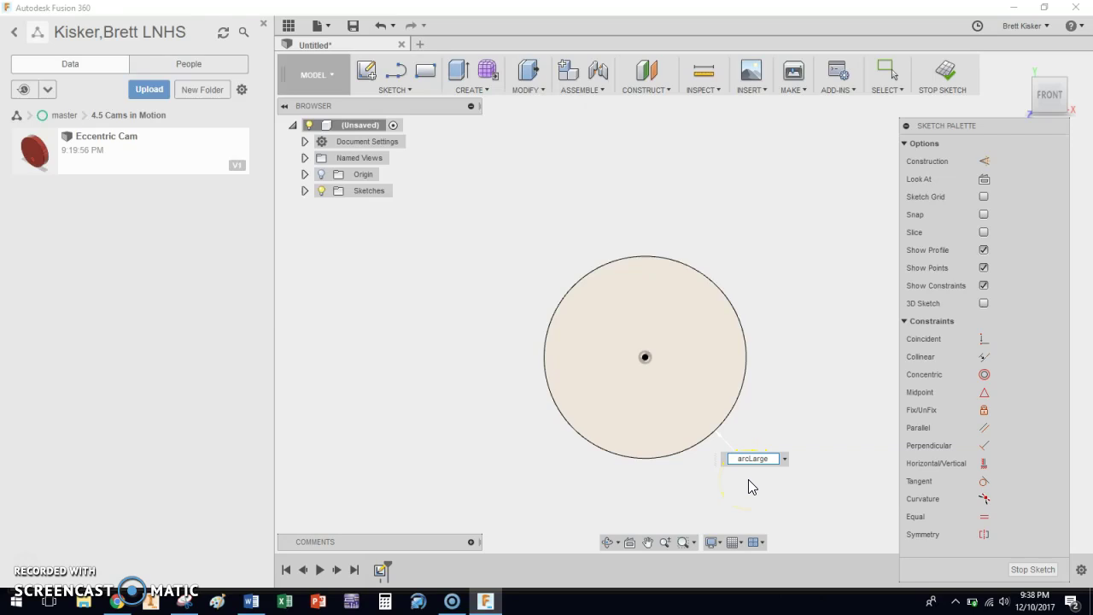
left_click(748, 479)
scroll(689, 376, "up", 4)
middle_click_drag(687, 348, 721, 384)
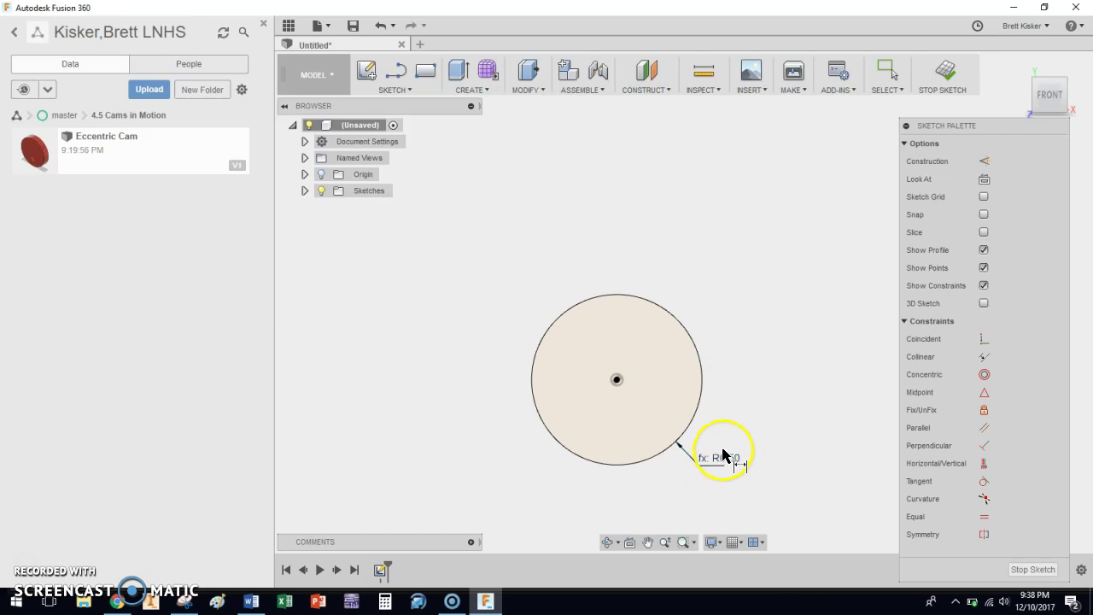
scroll(722, 451, "down", 2)
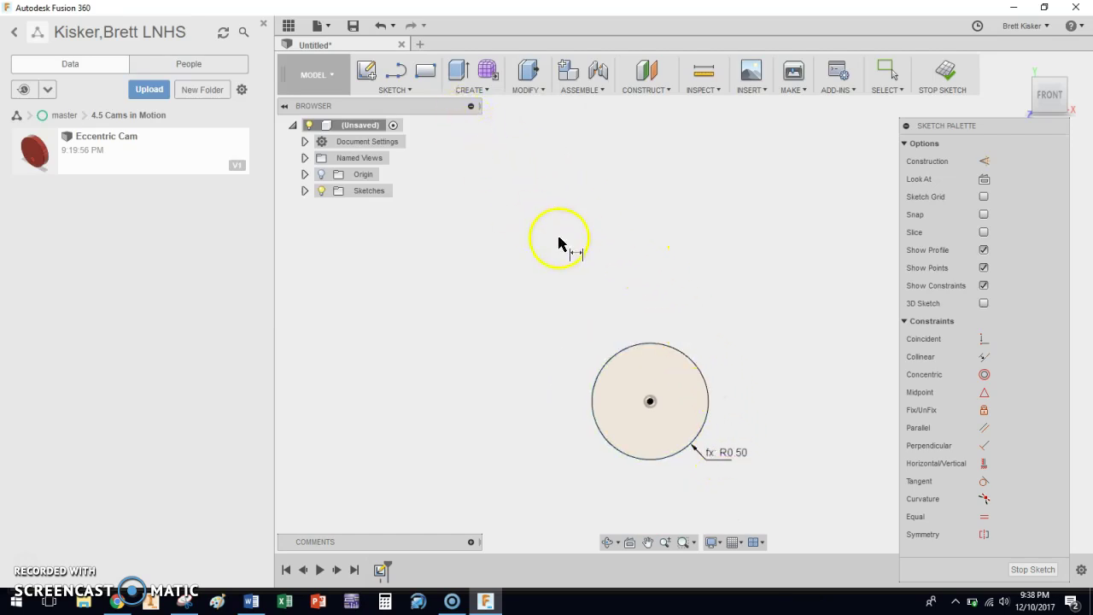
key("c")
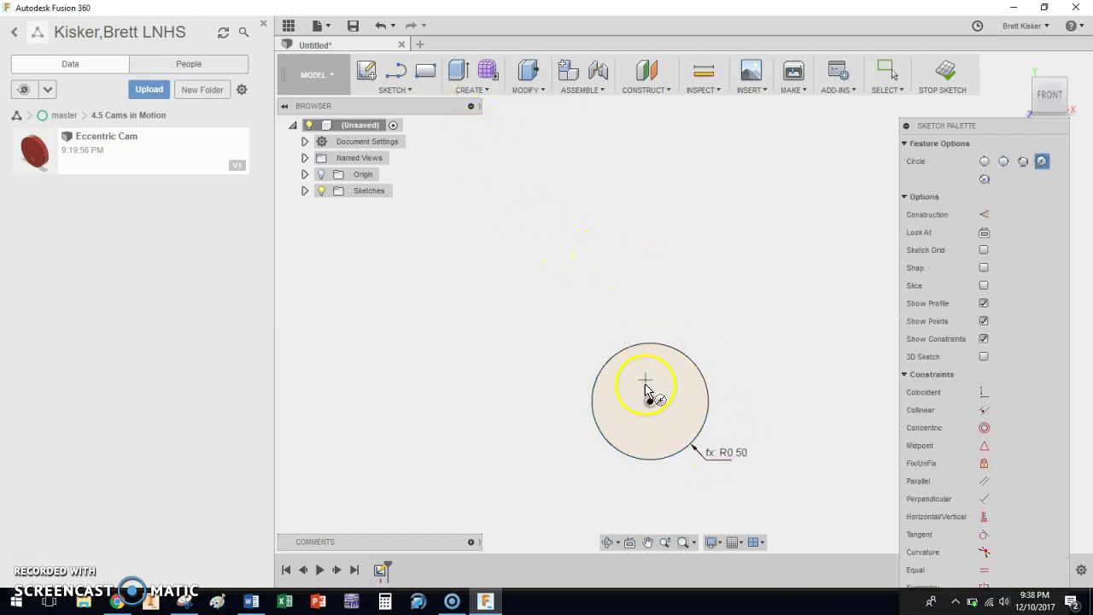
- Draw a small circle above the origin circle and set its radius to arcS (R0.25)
left_click(650, 261)
left_click(669, 287)
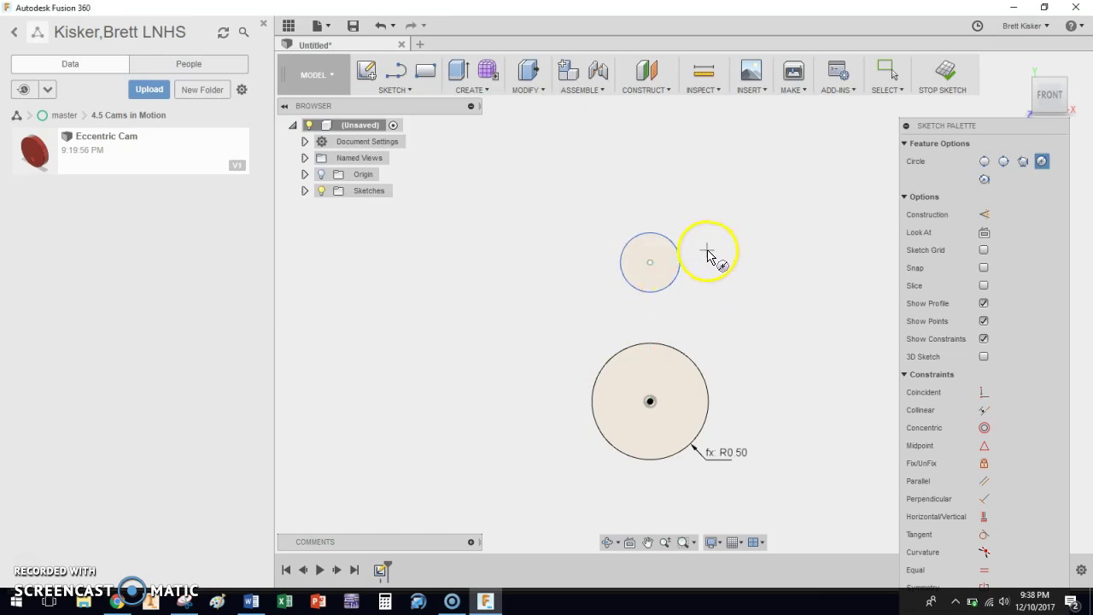
key("d")
left_click(672, 241)
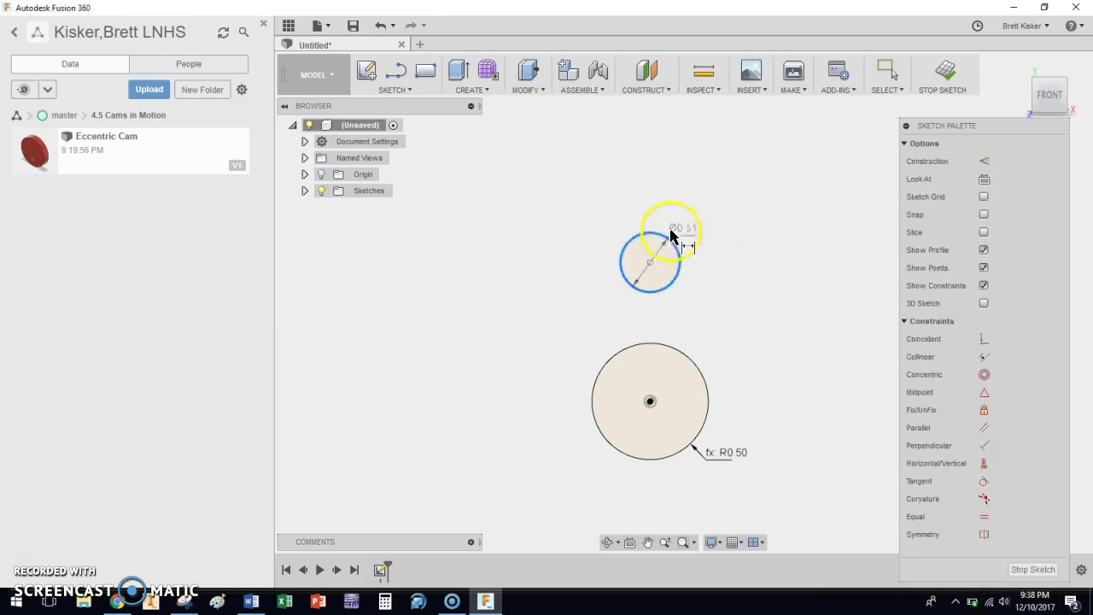
right_click(678, 219)
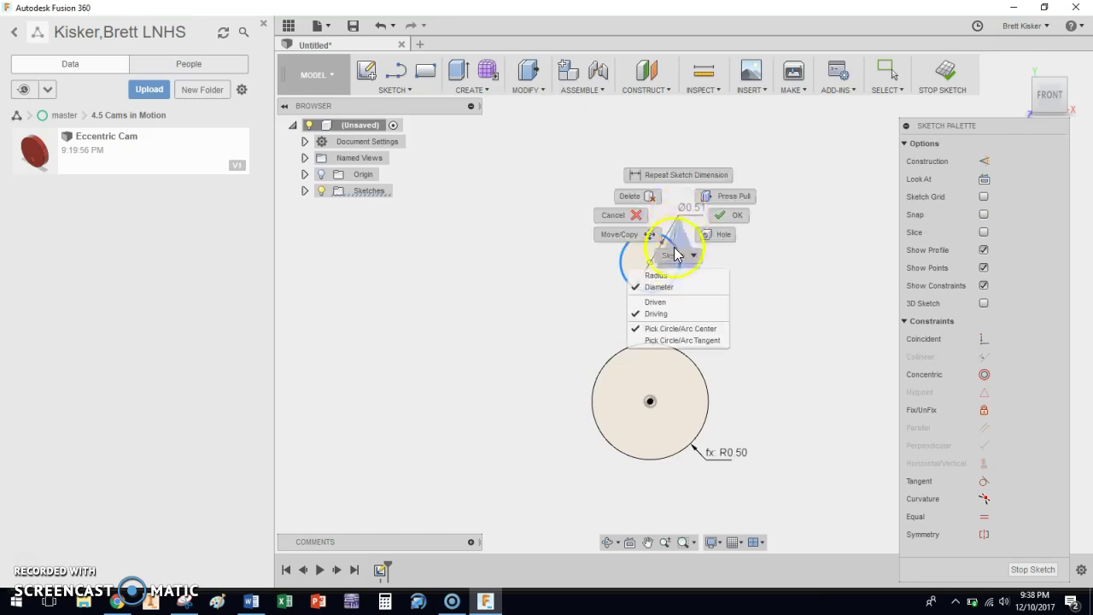
left_click(665, 277)
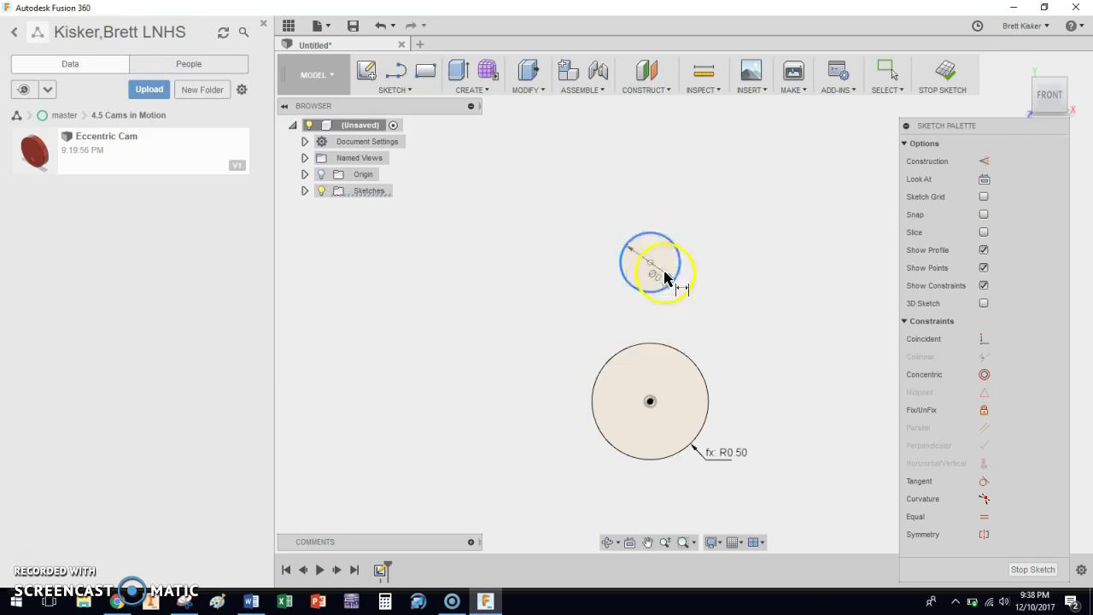
left_click(685, 218)
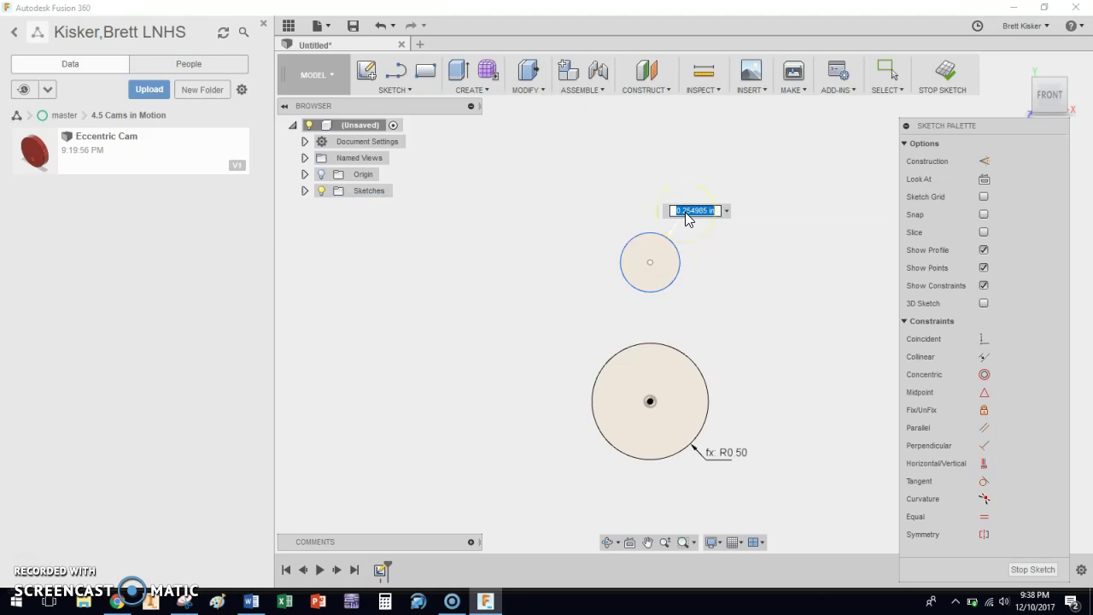
type("arcS")
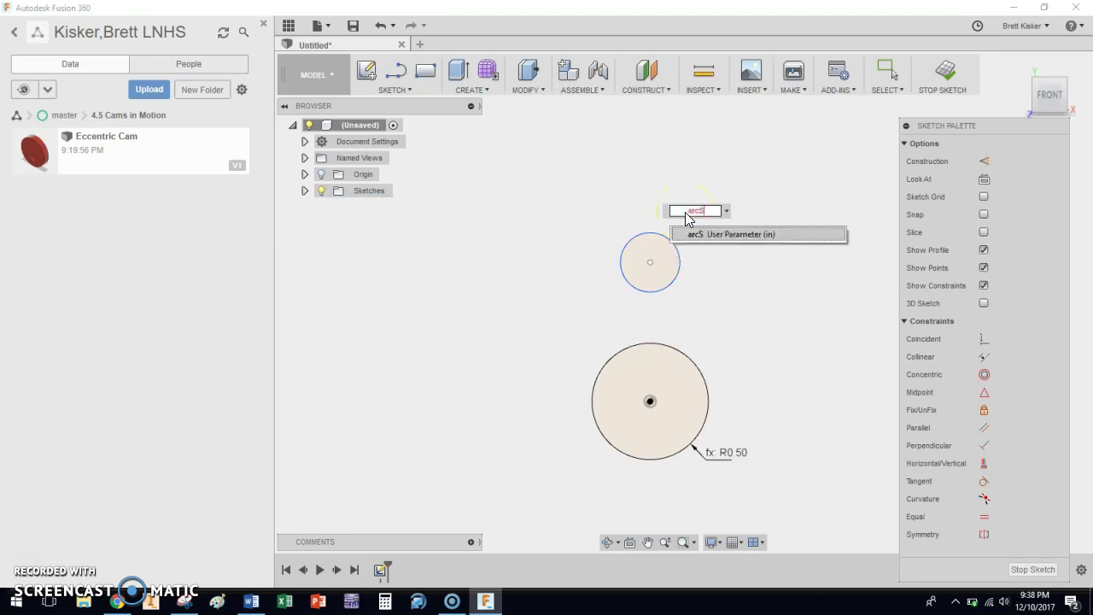
key("Return")
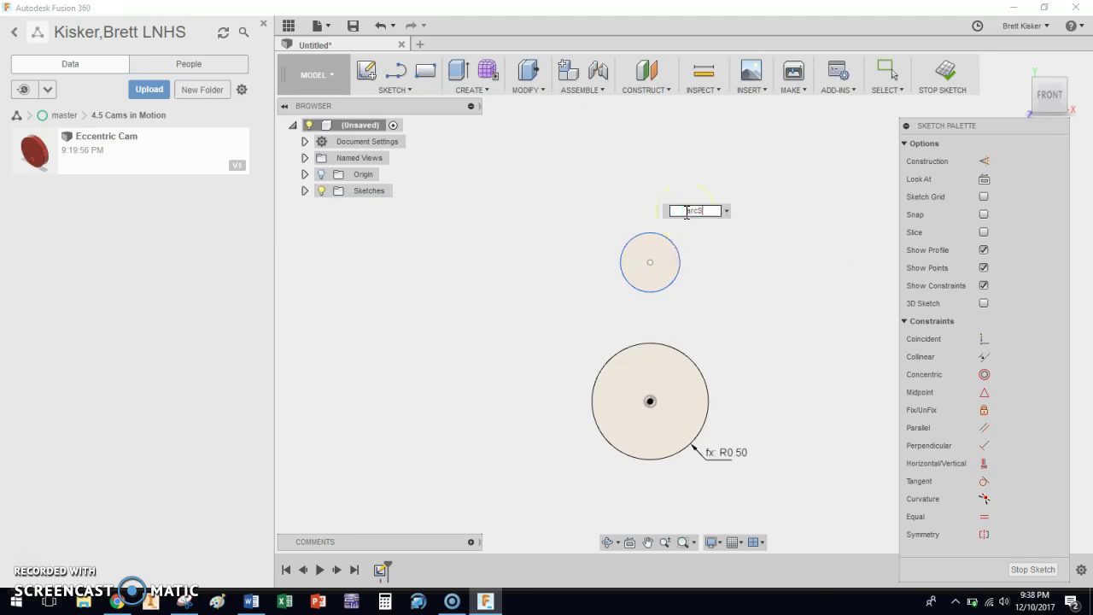
key("Return")
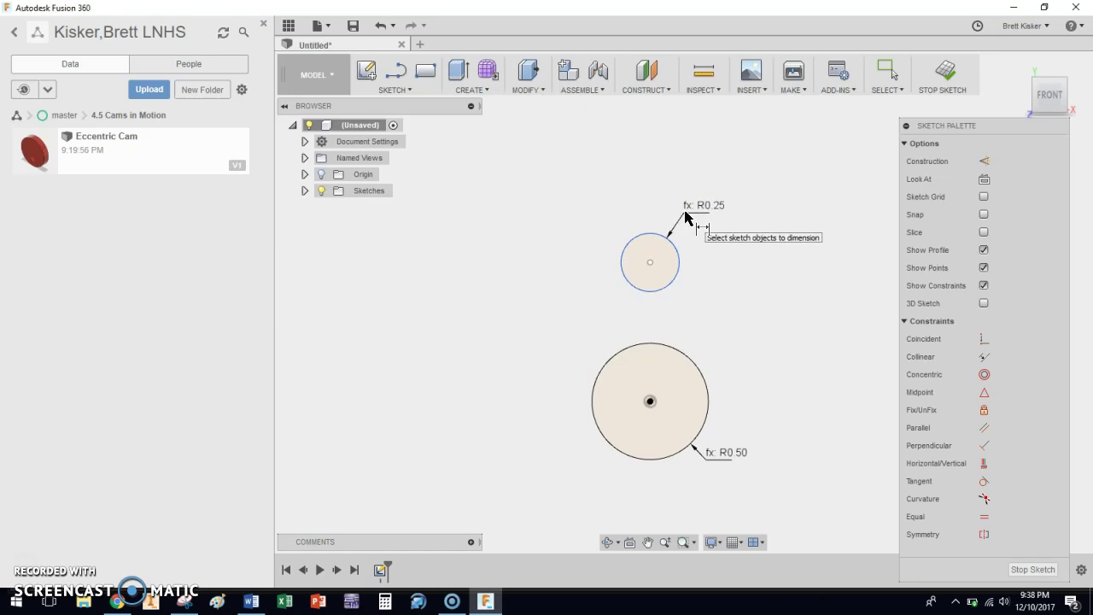
mouse_move(649, 402)
left_mouse_down()
mouse_move(708, 461)
mouse_move(705, 448)
left_mouse_up()
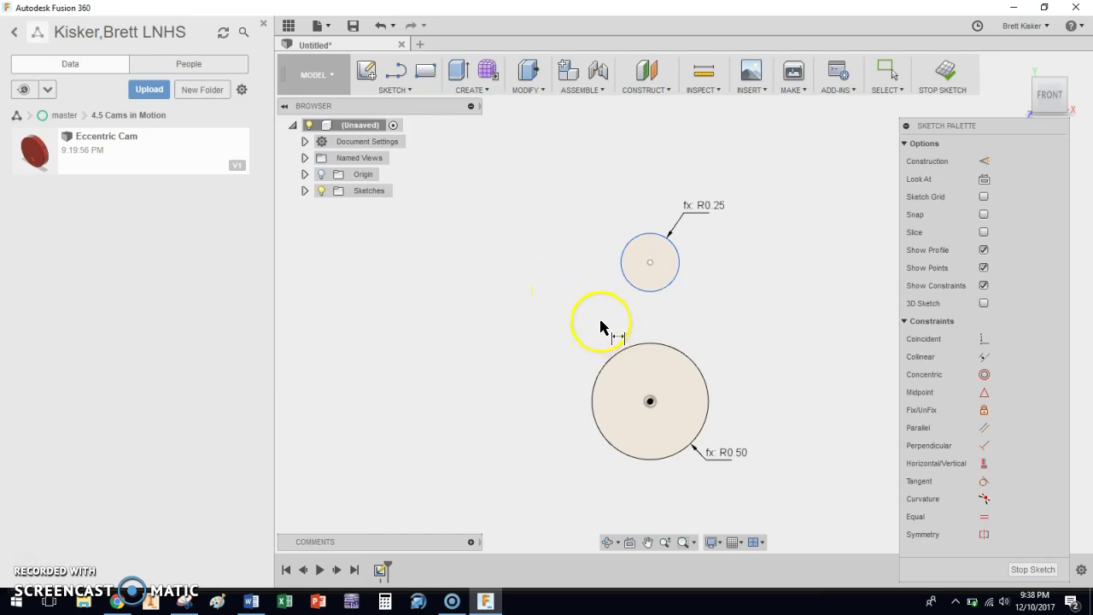
- Dimension the vertical distance between the two circle centres to CtoC (0.50)
key("l")
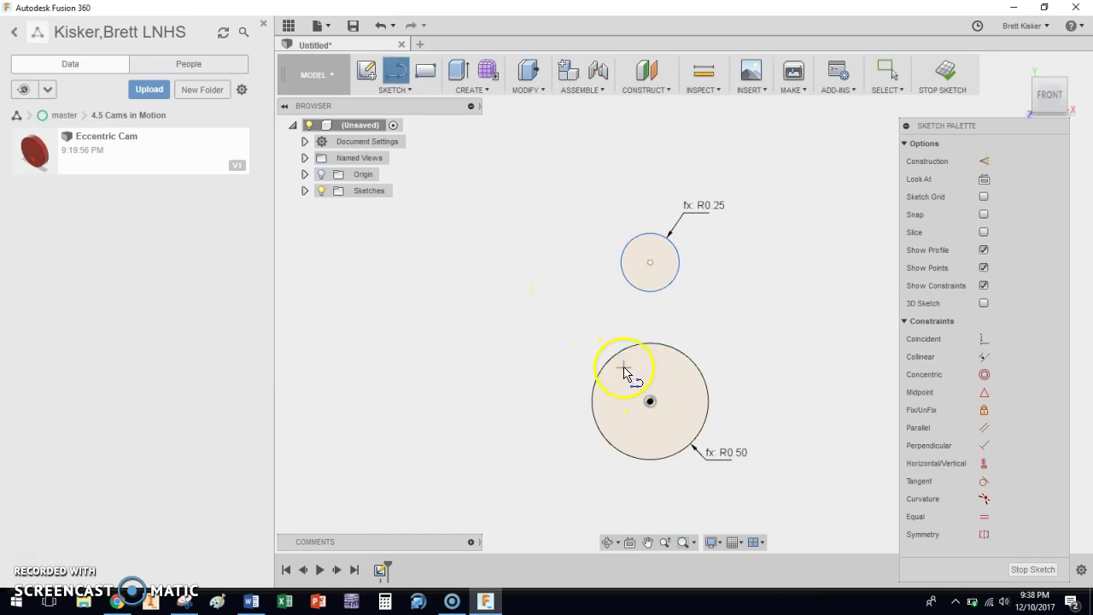
key("d")
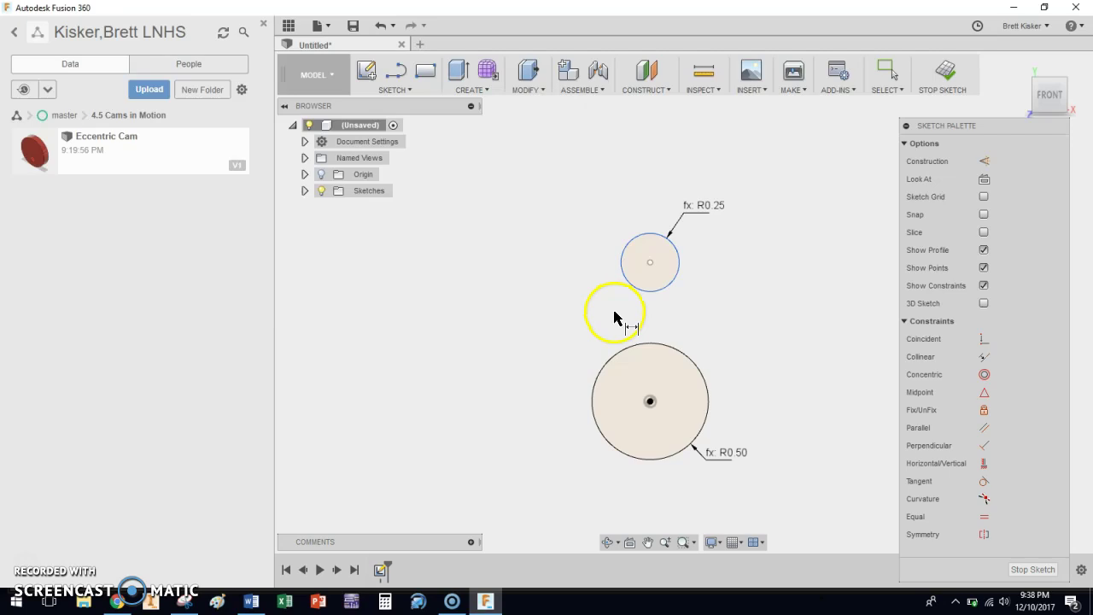
left_click(650, 402)
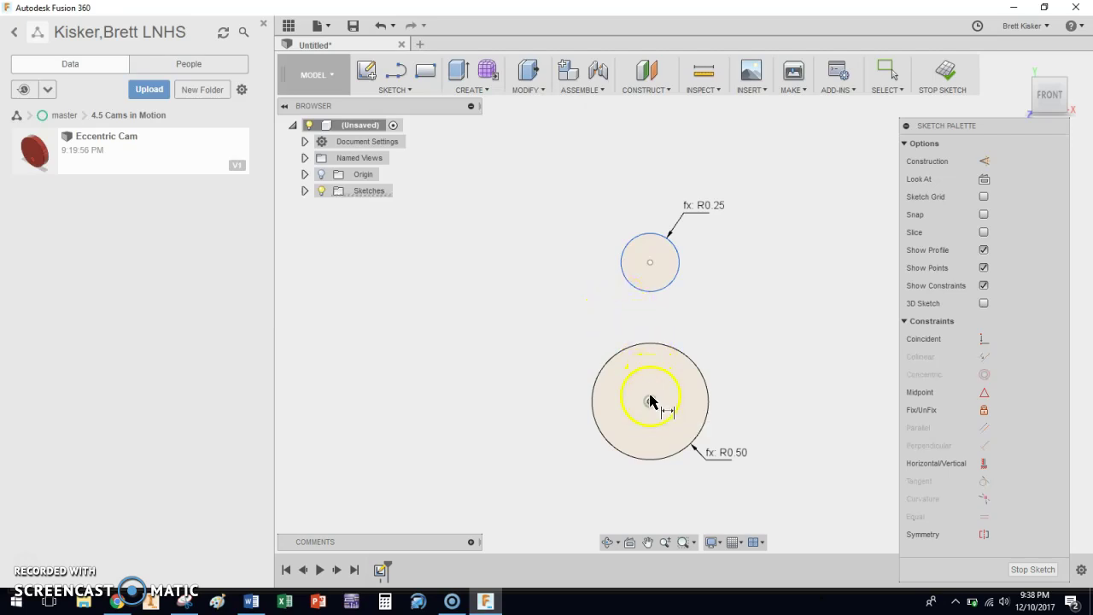
left_click(649, 263)
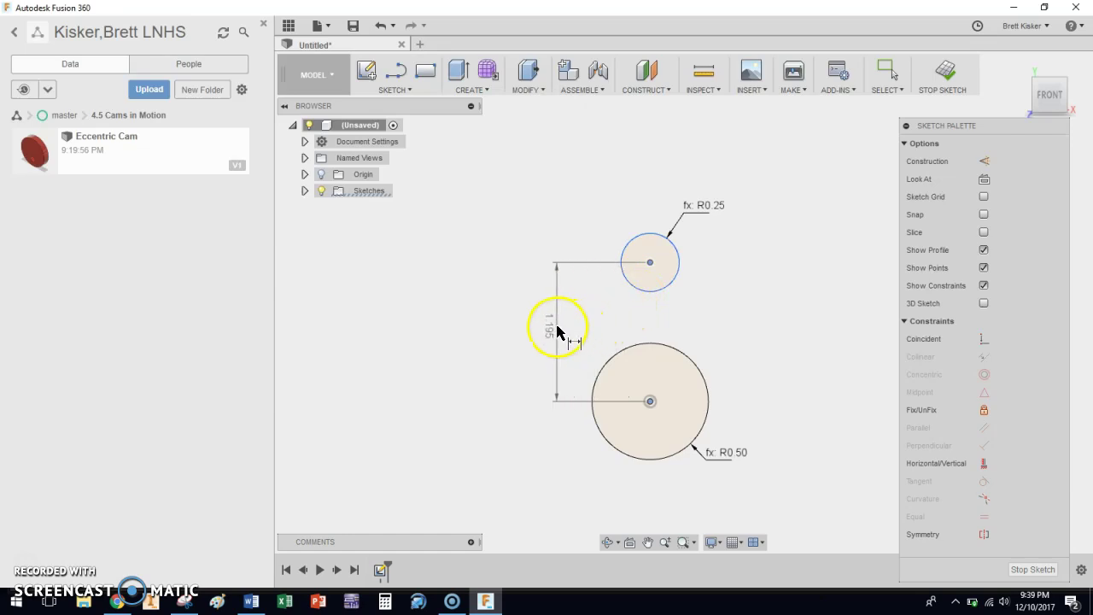
left_click(557, 331)
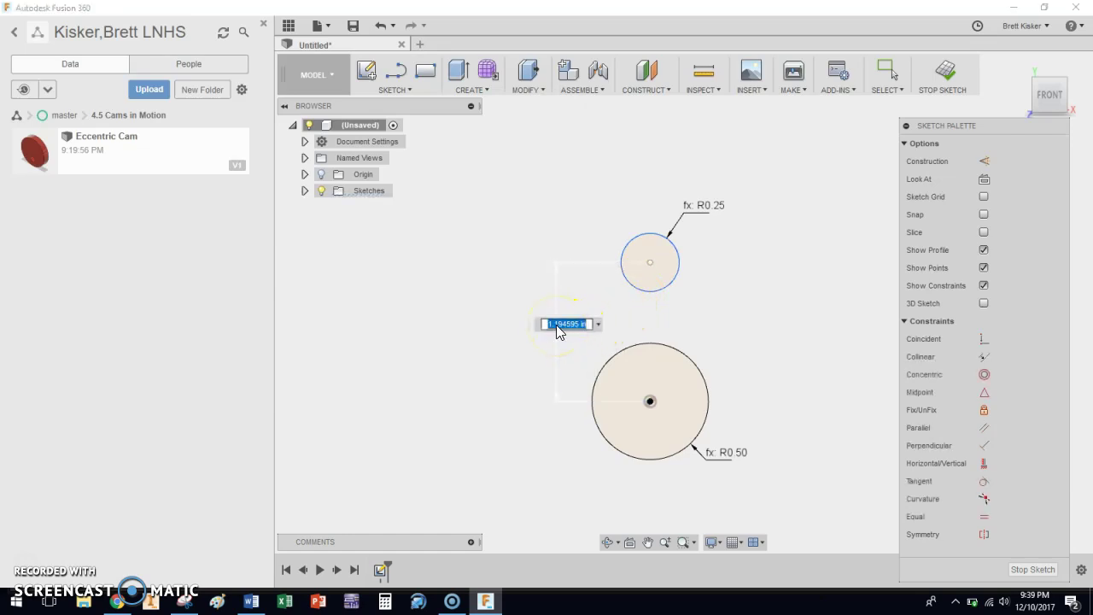
type("CtoC")
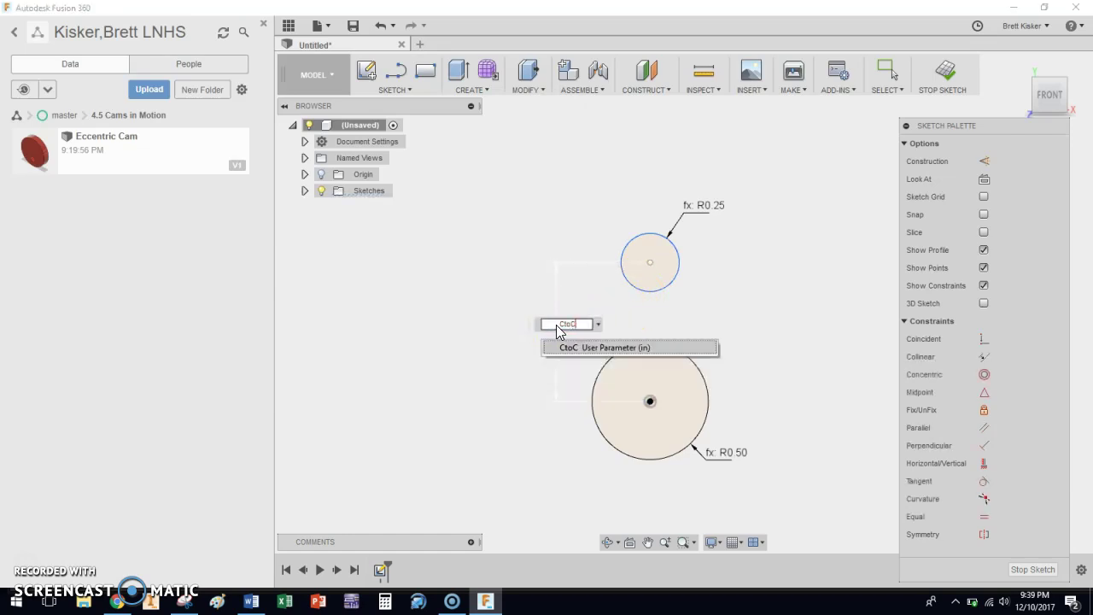
key("Return")
key("Return")
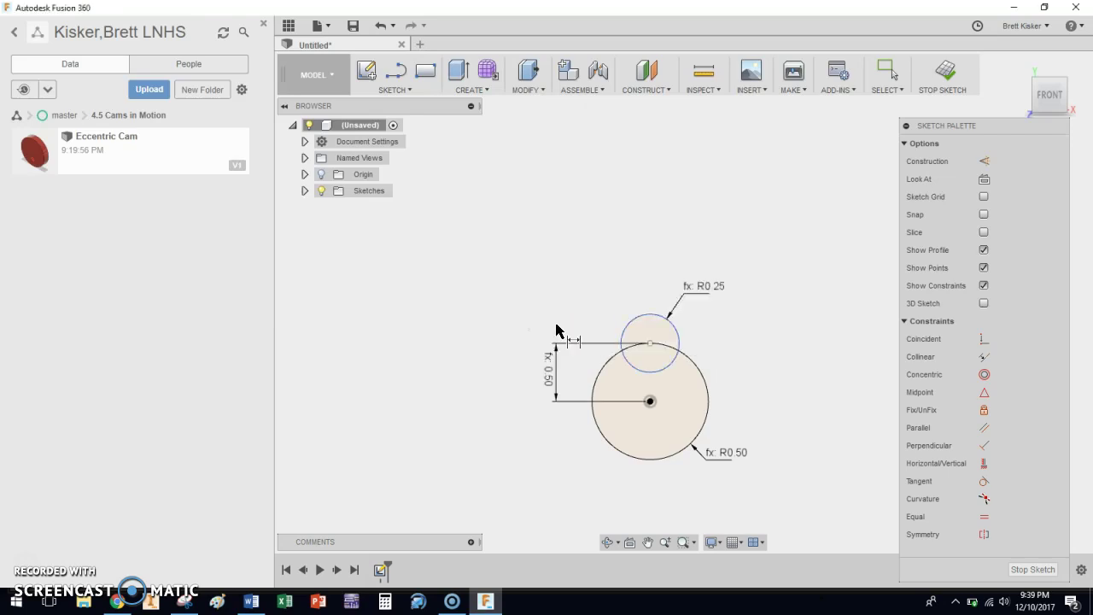
scroll(651, 367, "up", 2)
scroll(650, 367, "up", 1)
mouse_move(648, 373)
middle_mouse_down()
mouse_move(634, 293)
mouse_move(636, 302)
middle_mouse_up()
scroll(634, 293, "down", 1)
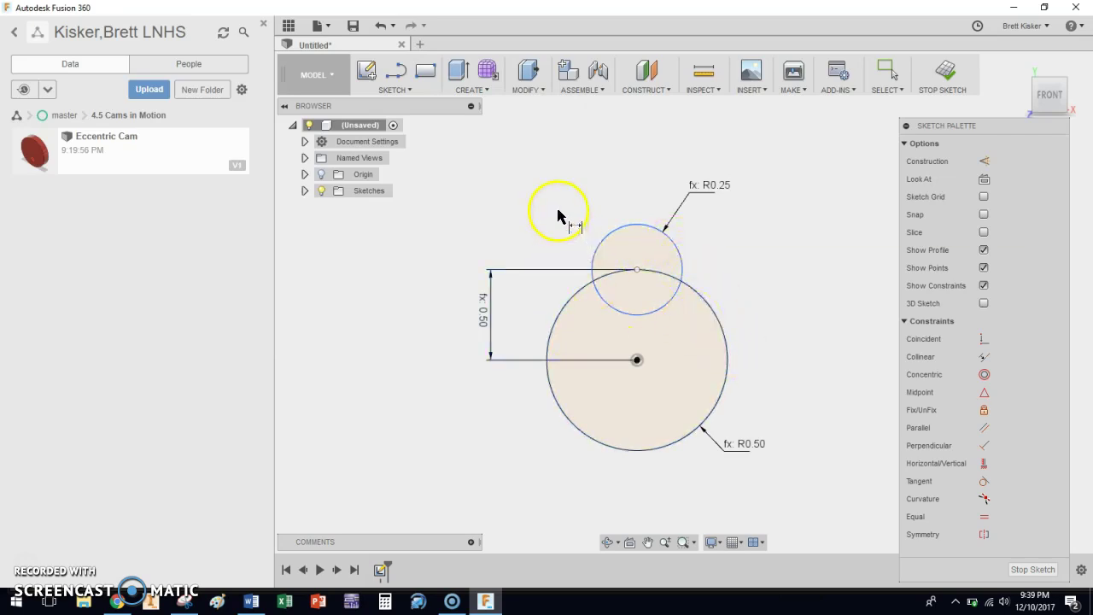
- Draw two long angled lines, one flanking each side of the circles
key("l")
left_click(582, 171)
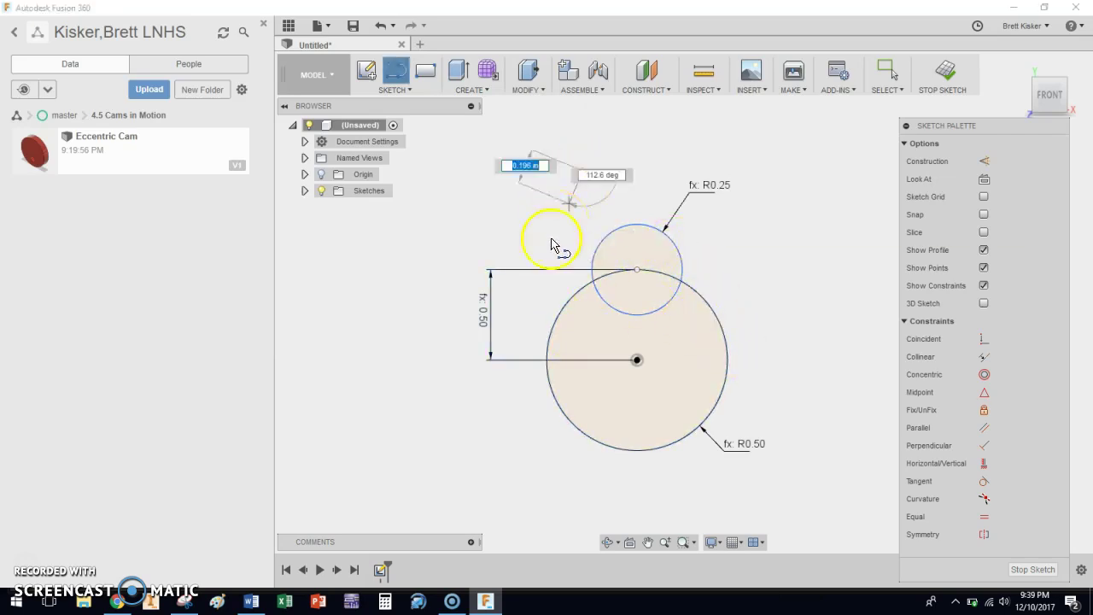
left_click(465, 416)
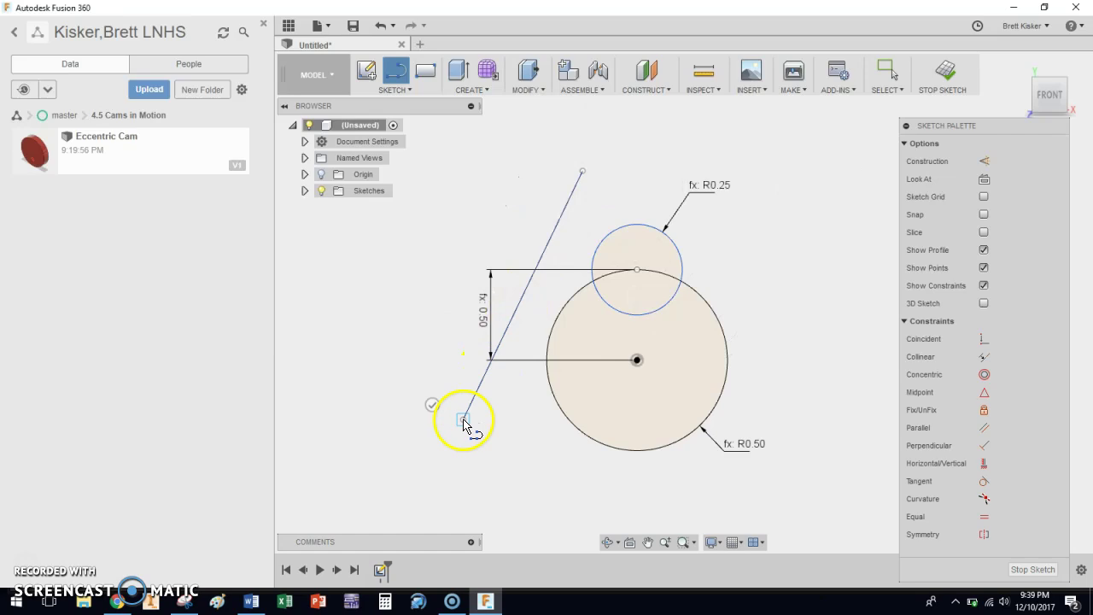
right_click(508, 439)
left_click(548, 439)
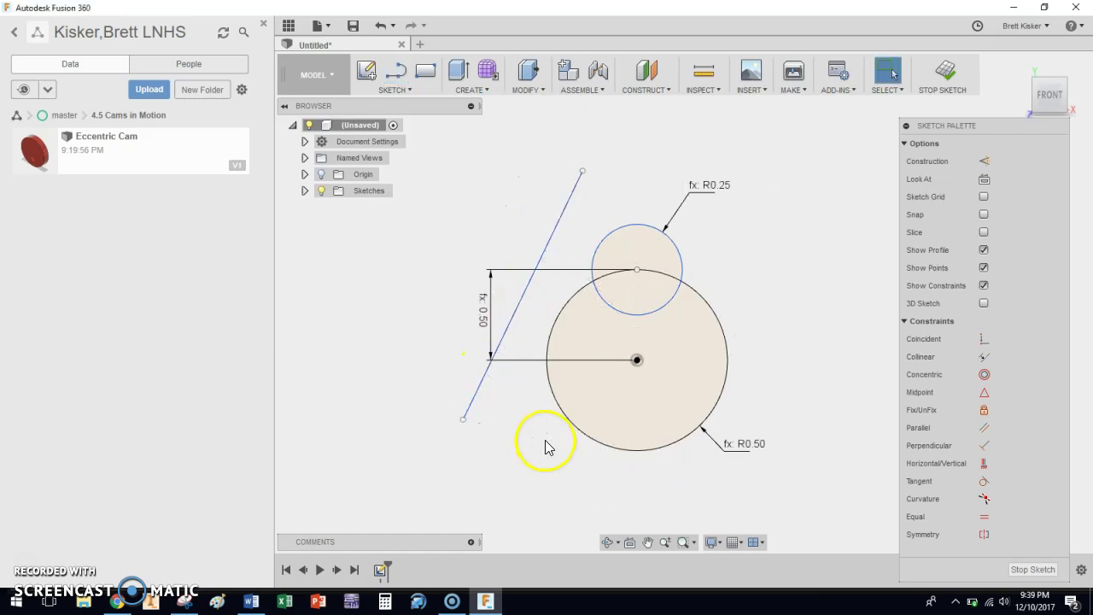
key("l")
left_click(736, 153)
left_click(829, 419)
right_click(830, 423)
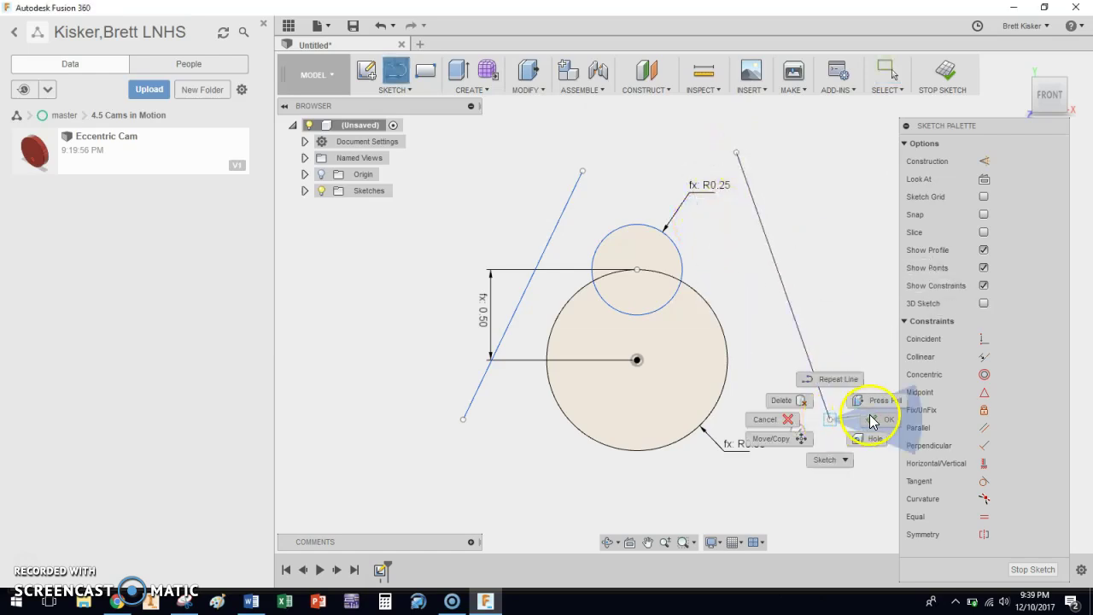
left_click(871, 420)
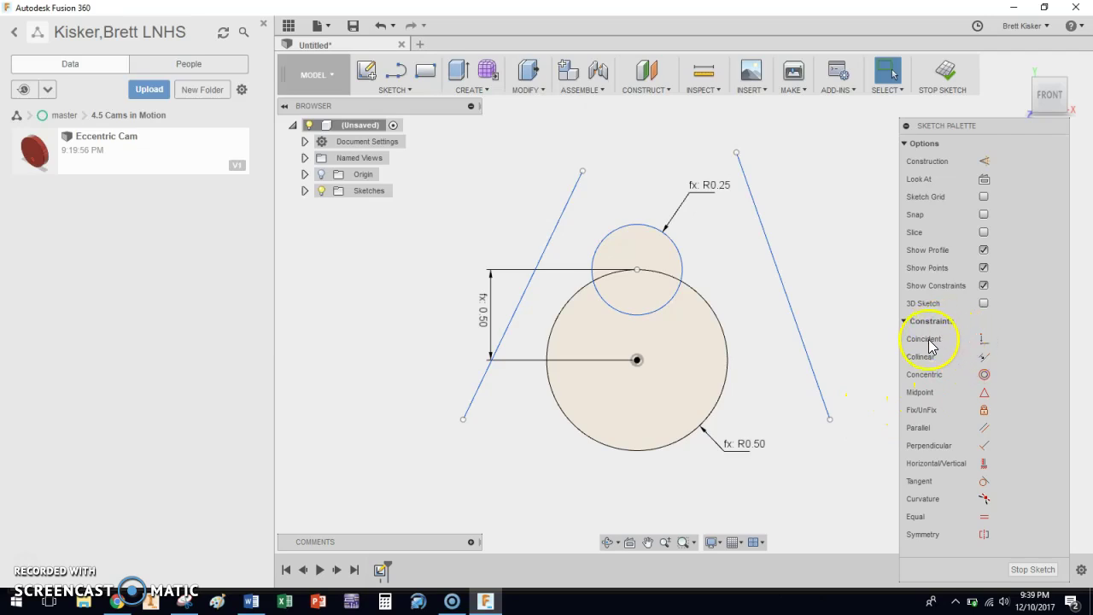
- Make the right line tangent to both circles, then slide the small circle leftward
left_click(984, 482)
left_click(757, 210)
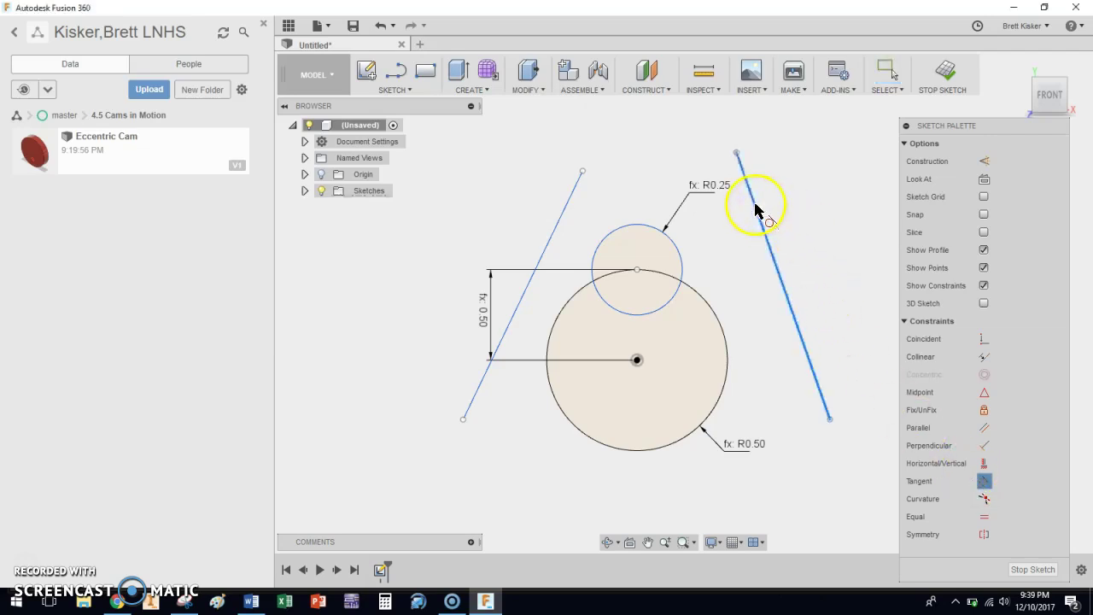
left_click(679, 260)
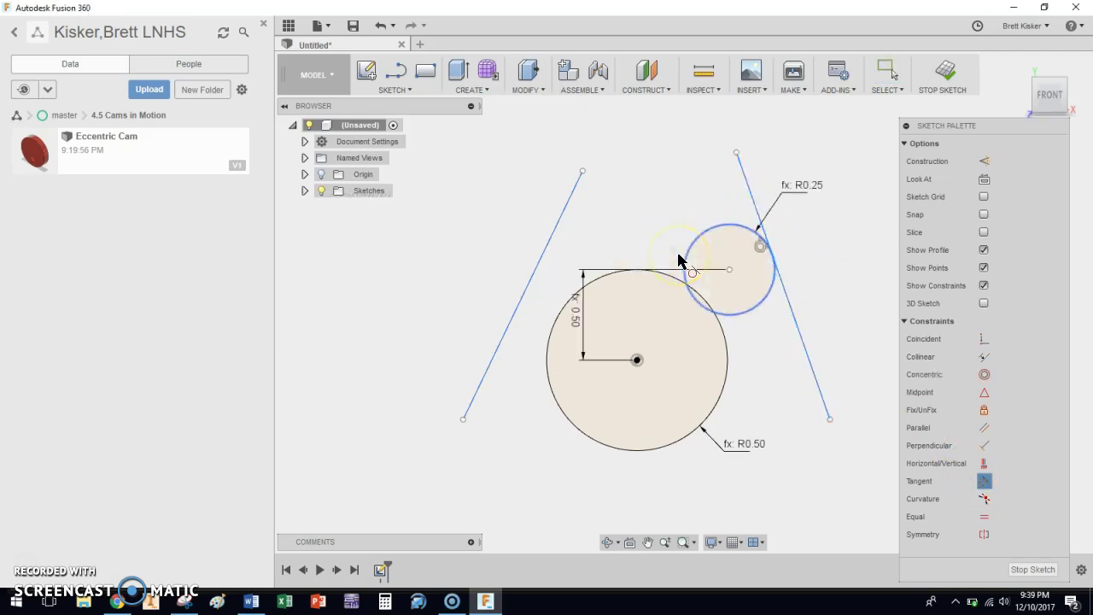
left_click(760, 241)
left_click(791, 293)
left_click(757, 339)
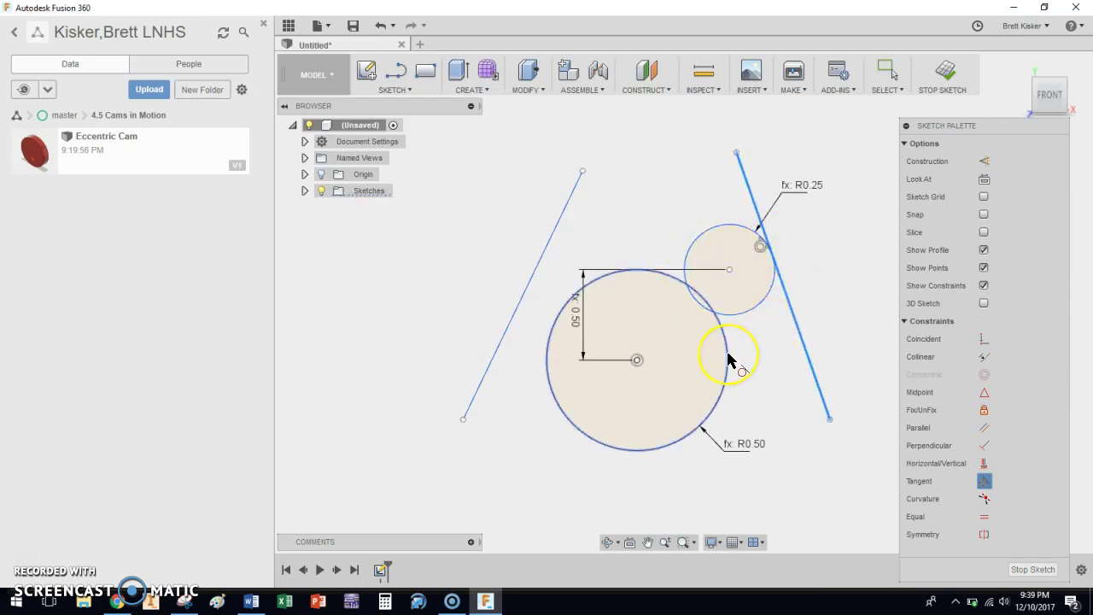
left_click(727, 358)
right_click(780, 293)
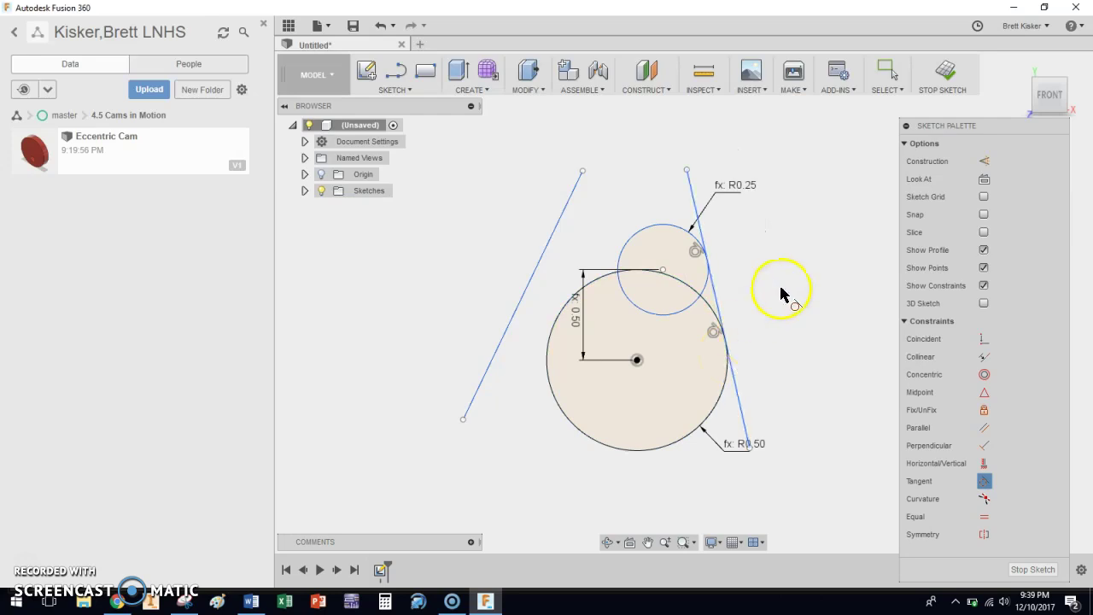
left_click(812, 293)
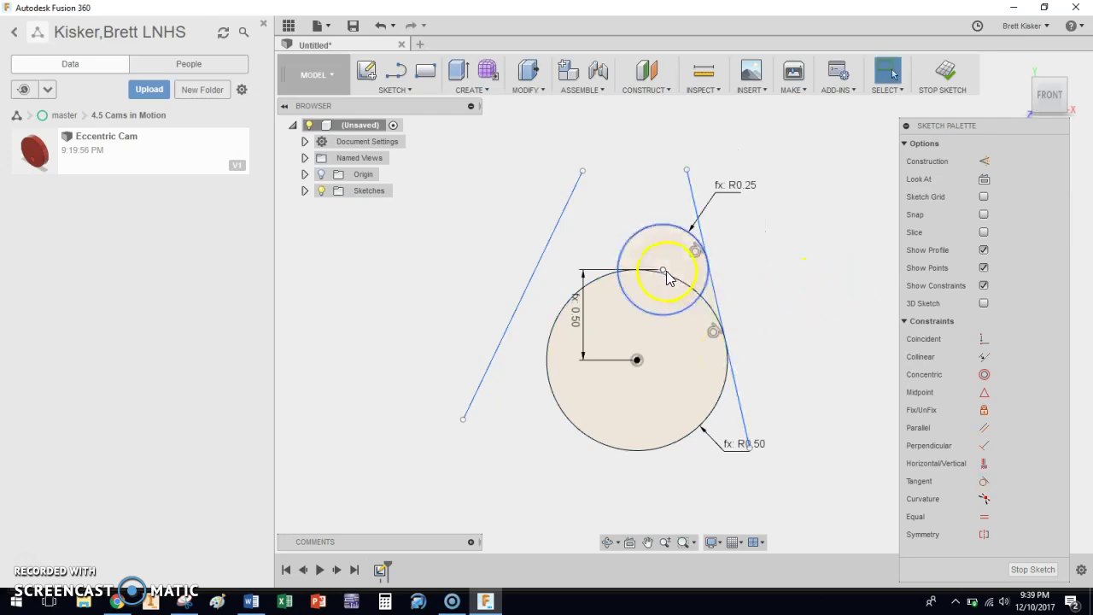
left_click_drag(663, 272, 742, 298)
left_click_drag(657, 270, 600, 270)
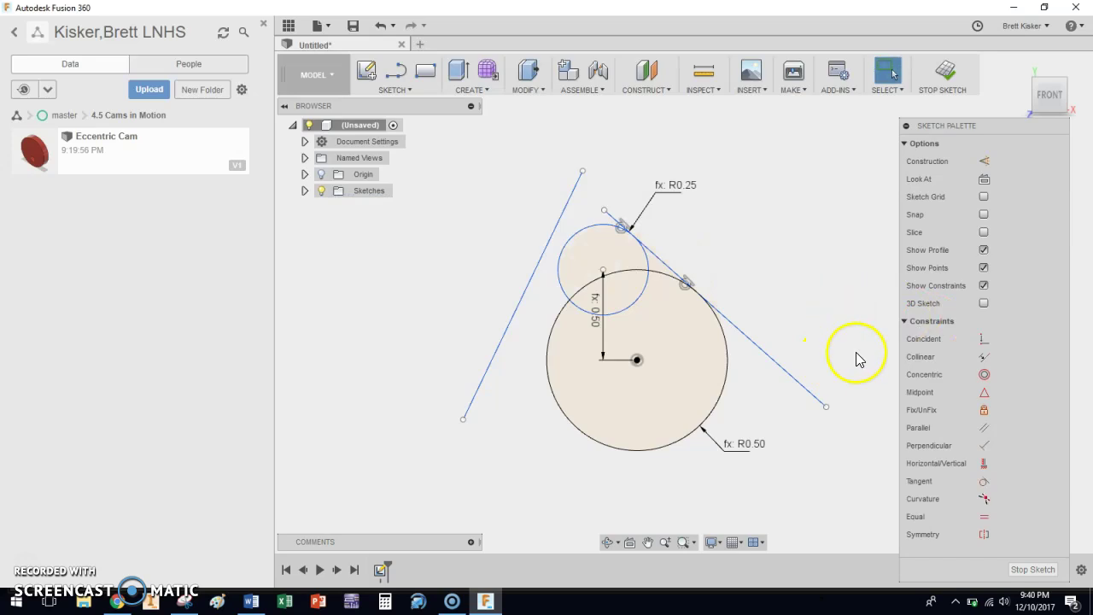
- Vertically align the small circle's centre above the large circle's centre
left_click(986, 466)
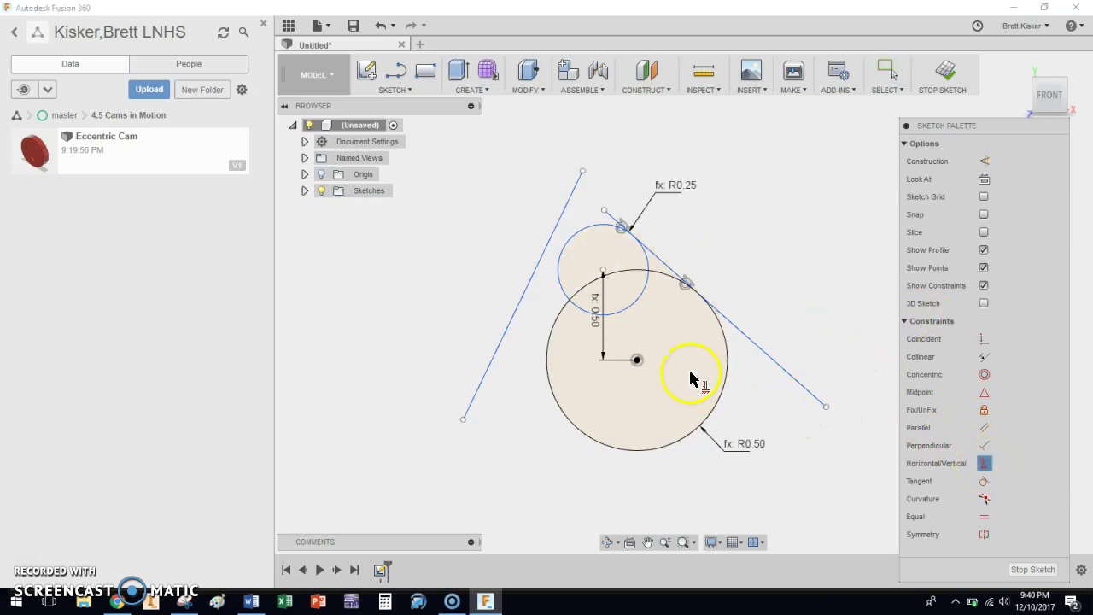
left_click(604, 299)
left_click(604, 277)
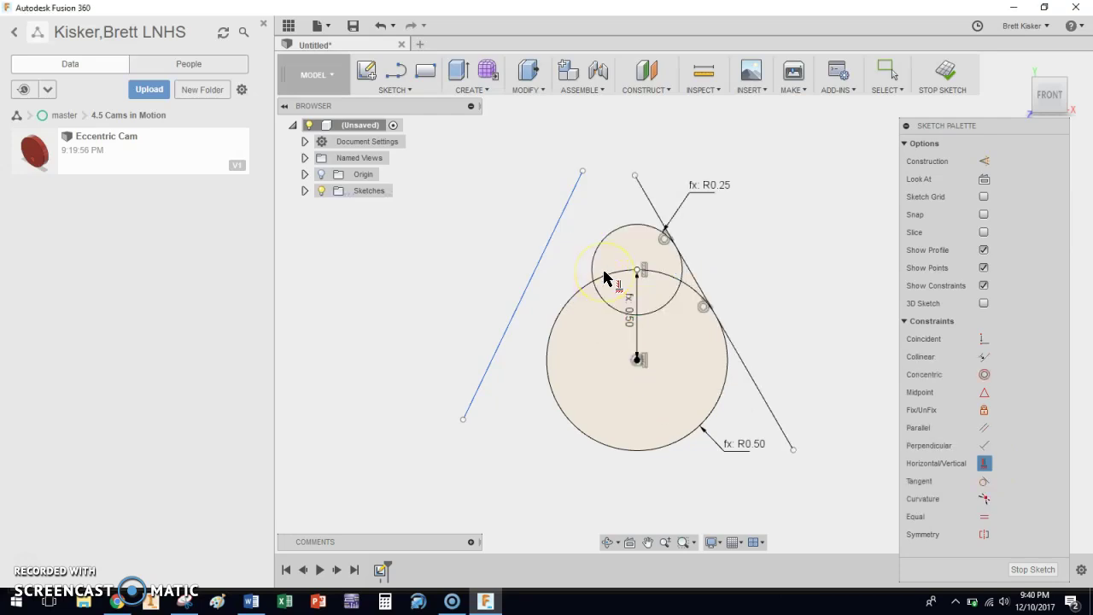
left_click(755, 267)
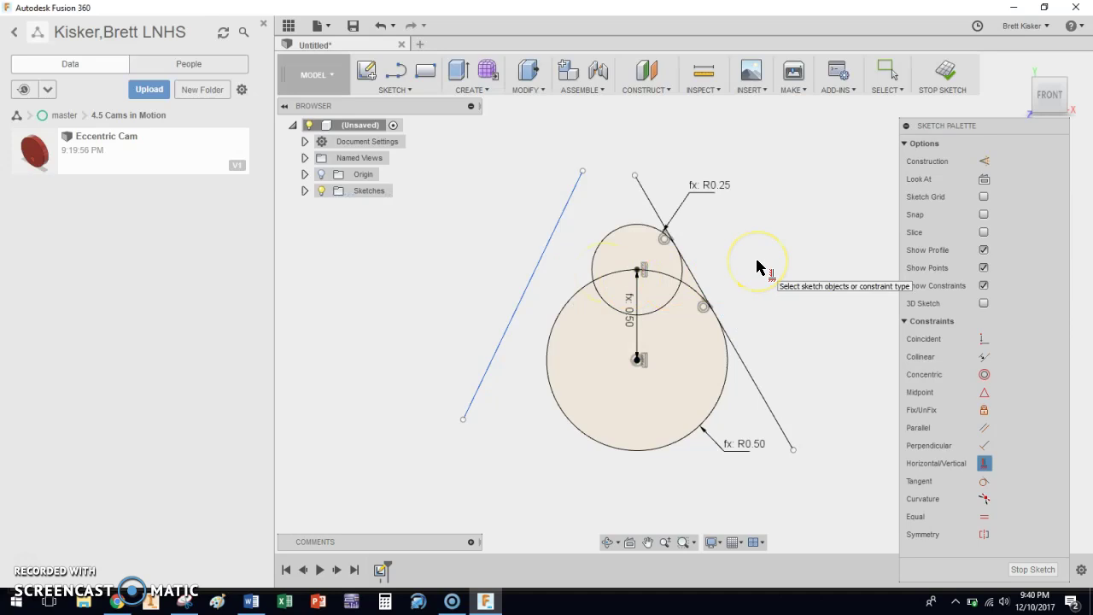
right_click(756, 267)
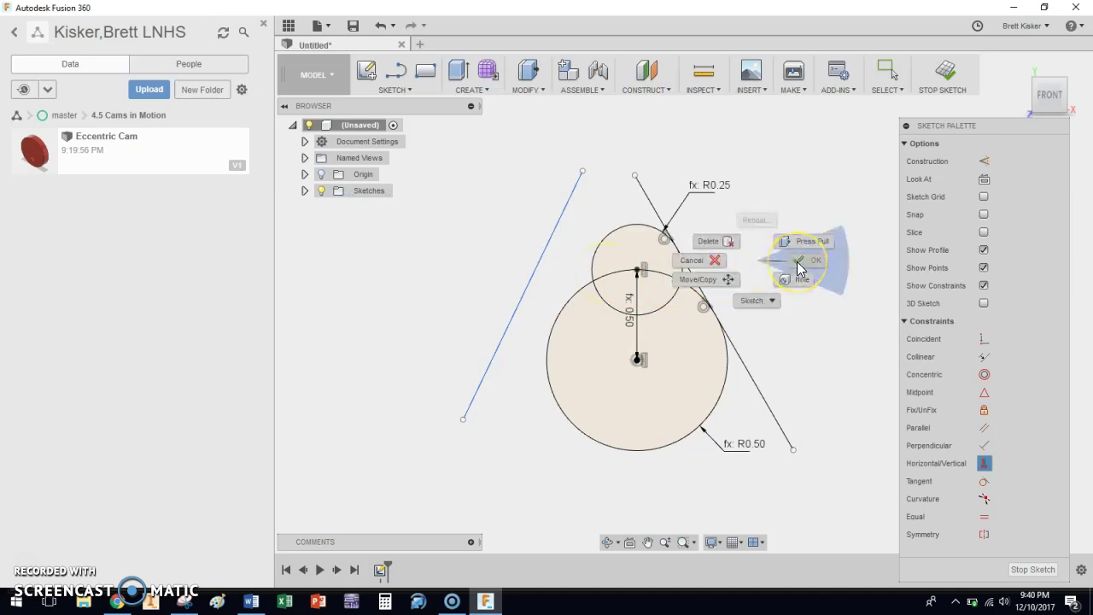
left_click(796, 262)
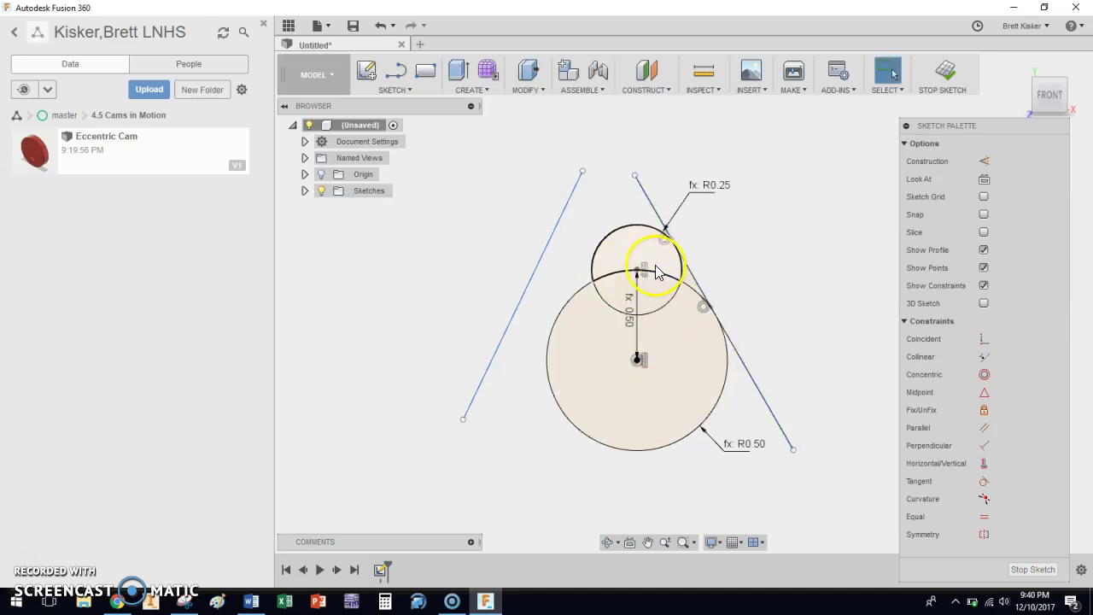
- Constrain the left line tangent to both the small and large circles
left_click(640, 227)
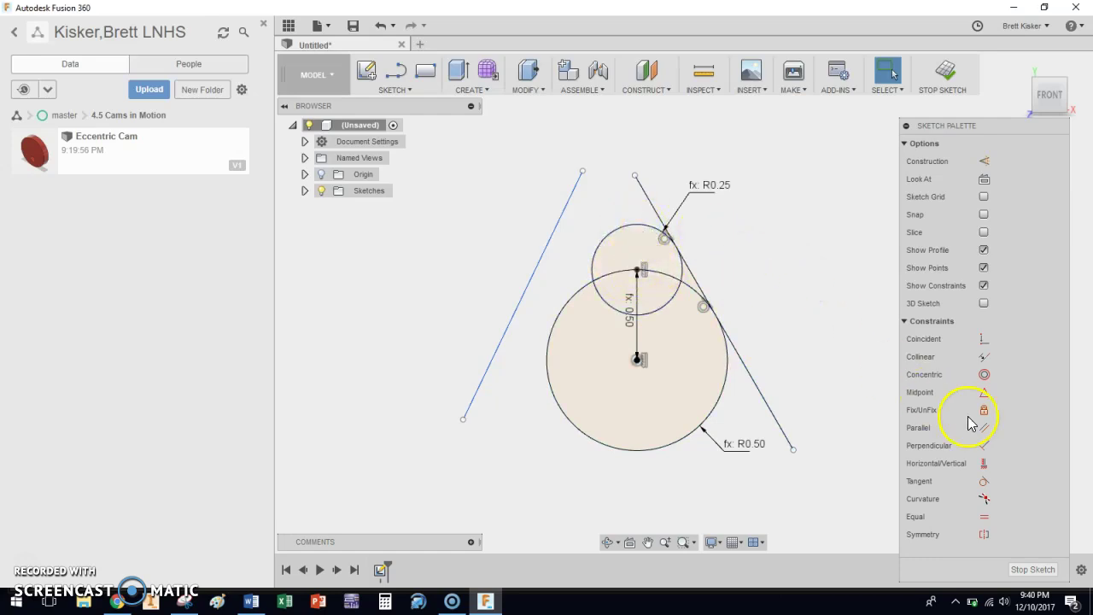
left_click(984, 481)
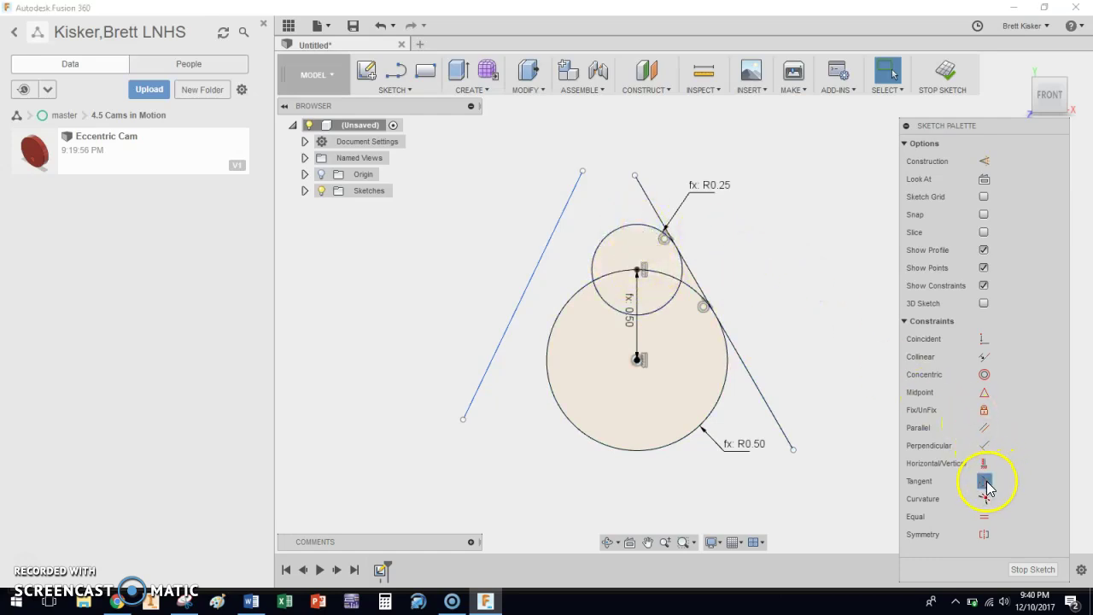
left_click(561, 220)
left_click(597, 256)
left_click(586, 276)
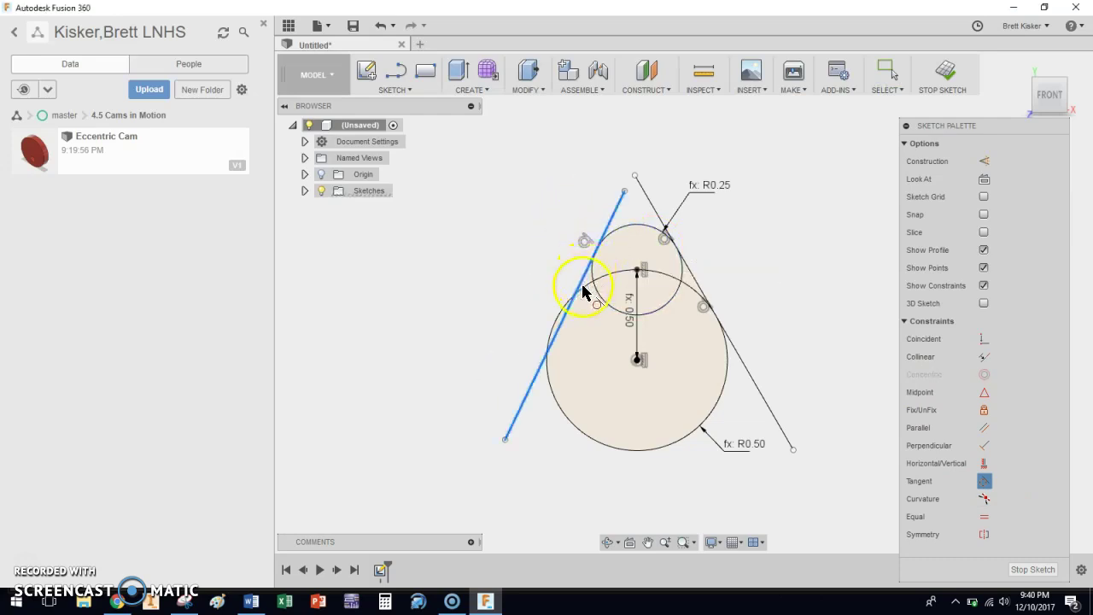
left_click(586, 292)
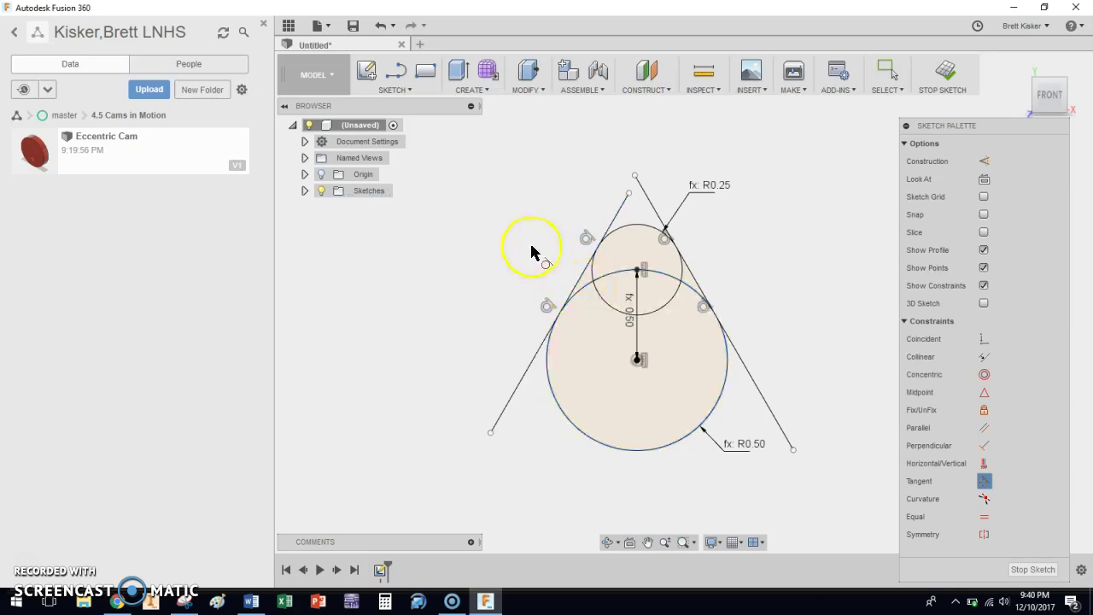
right_click(528, 245)
left_click(564, 243)
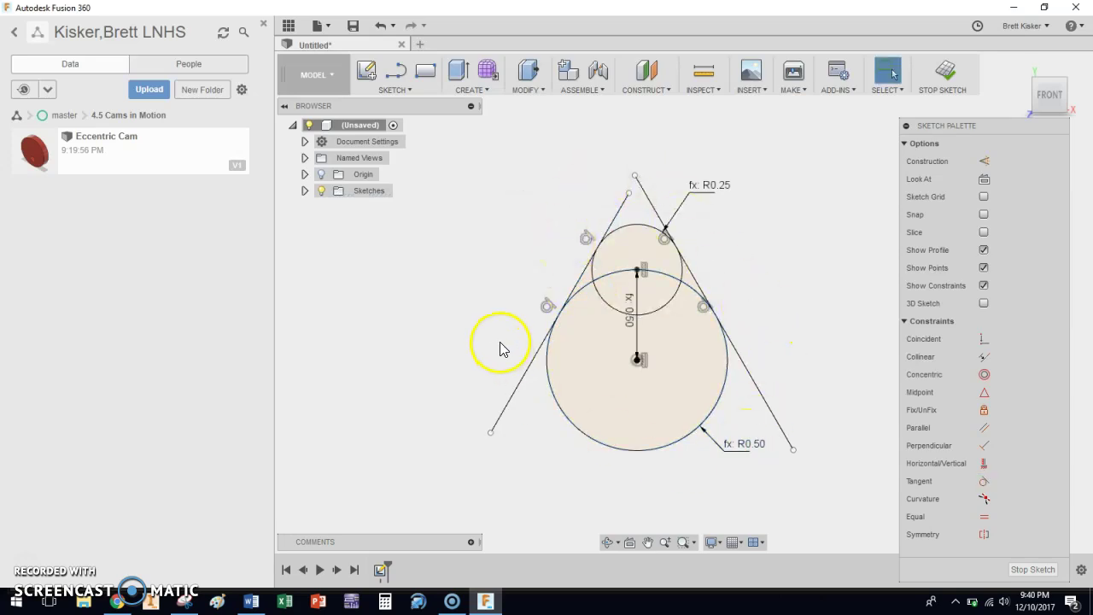
key("t")
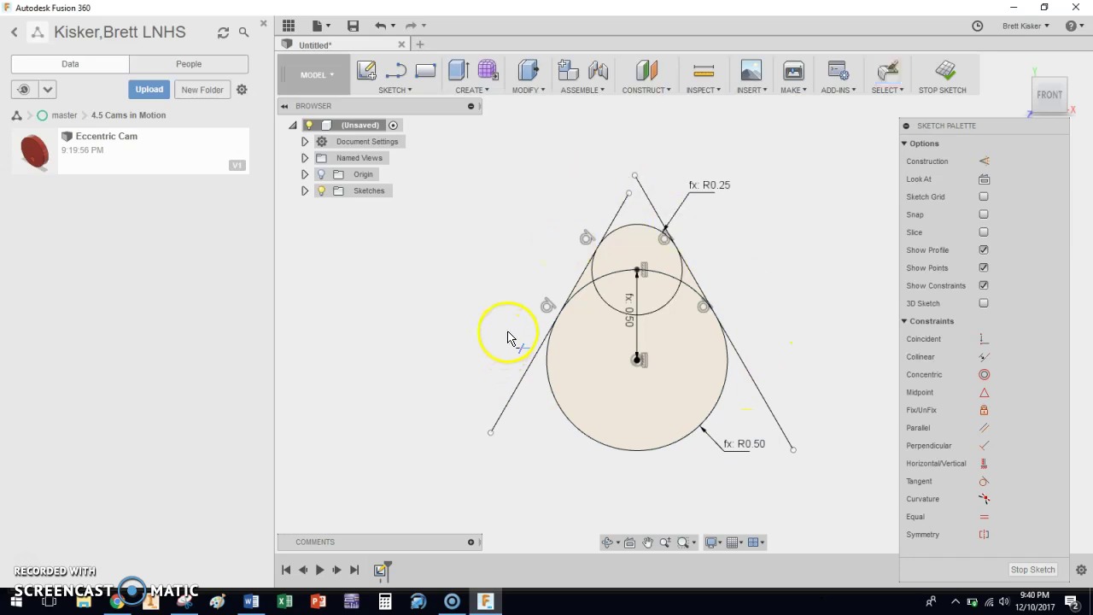
- Trim the upper and lower overhangs of both tangent lines back to the circles
left_click(622, 210)
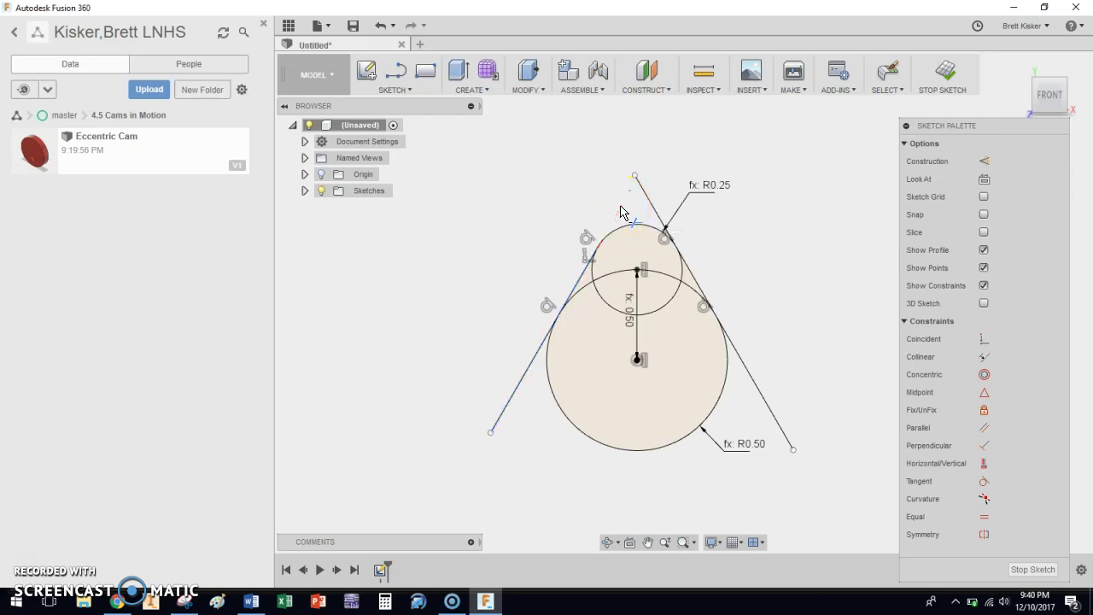
left_click(645, 195)
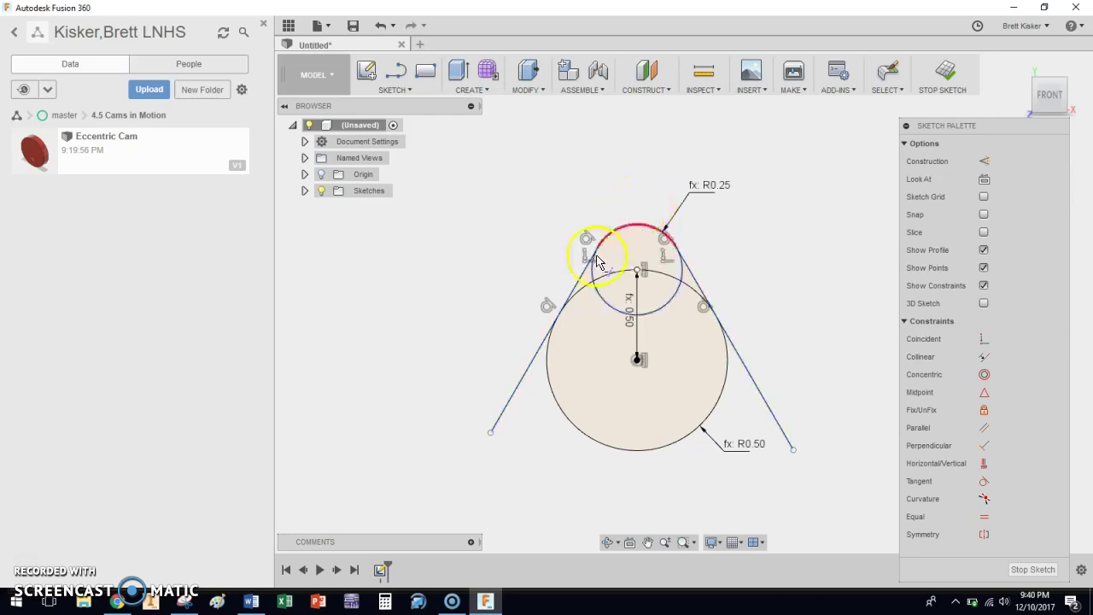
left_click(528, 370)
left_click(763, 399)
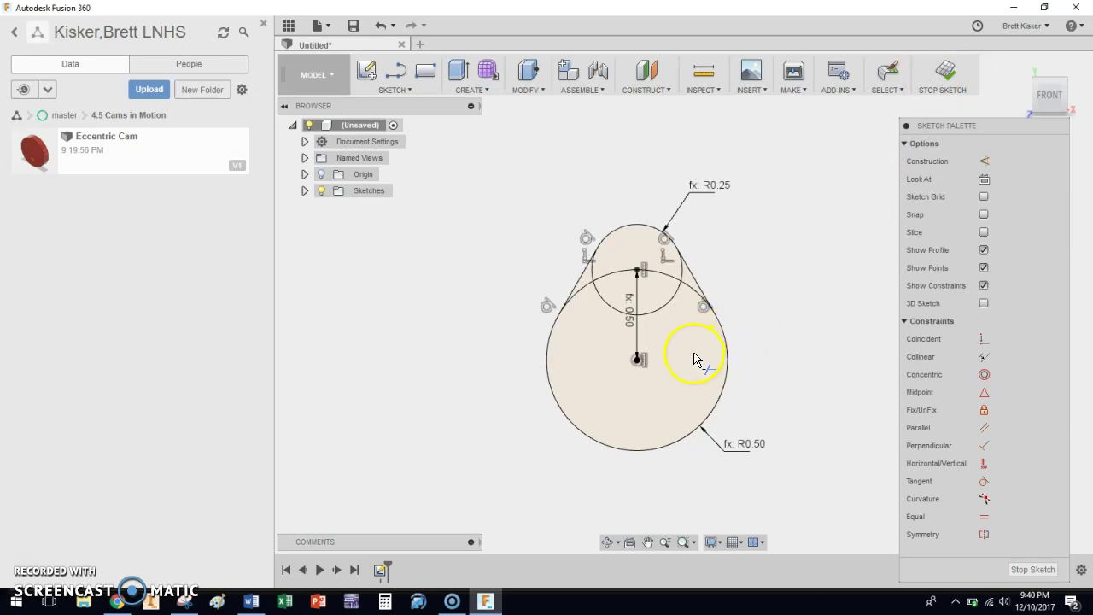
key("c")
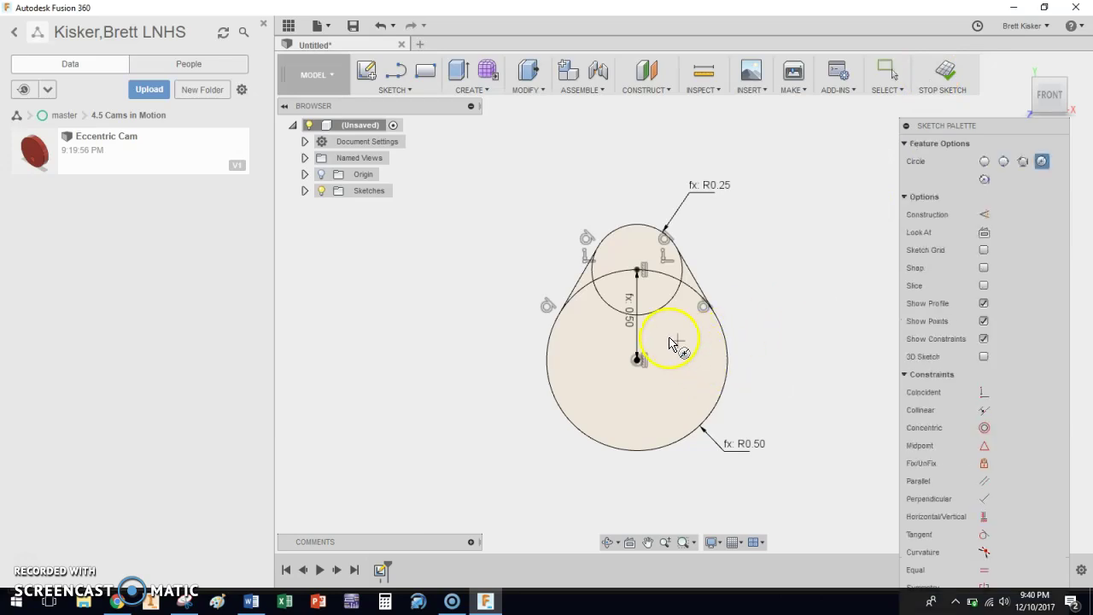
- Add a 'hole'-diameter (0.188 in) circle at the large circle's centre and finish the sketch
left_click(638, 360)
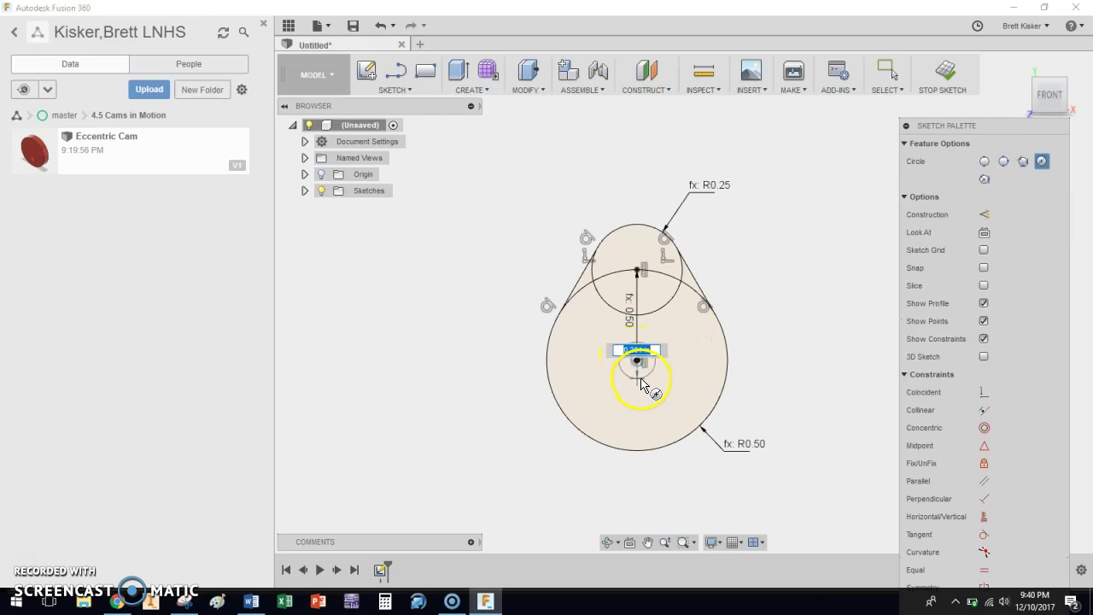
type("hole")
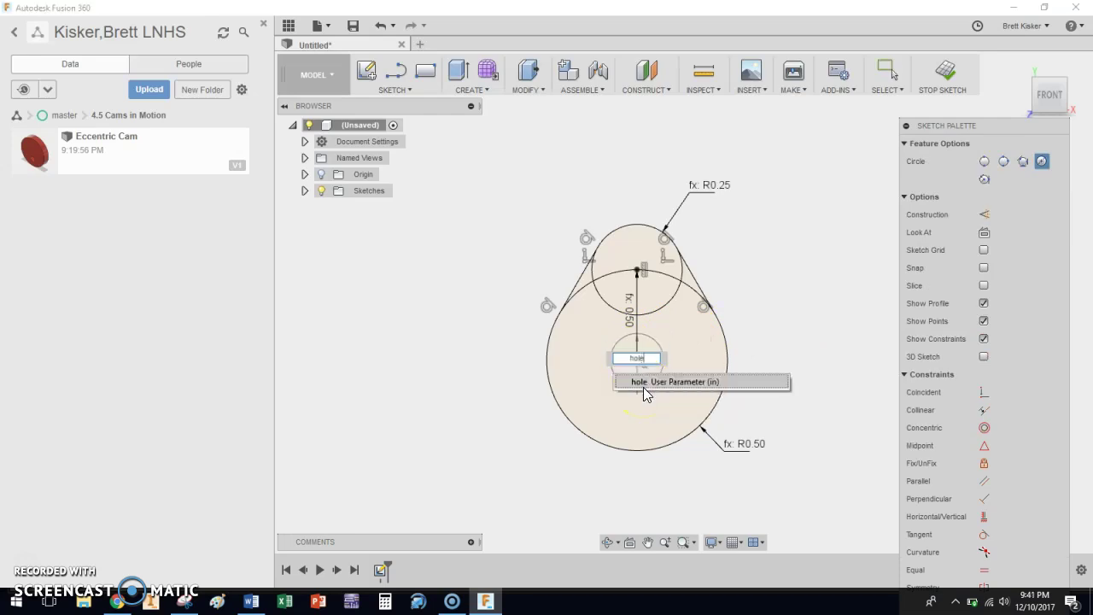
left_click(643, 383)
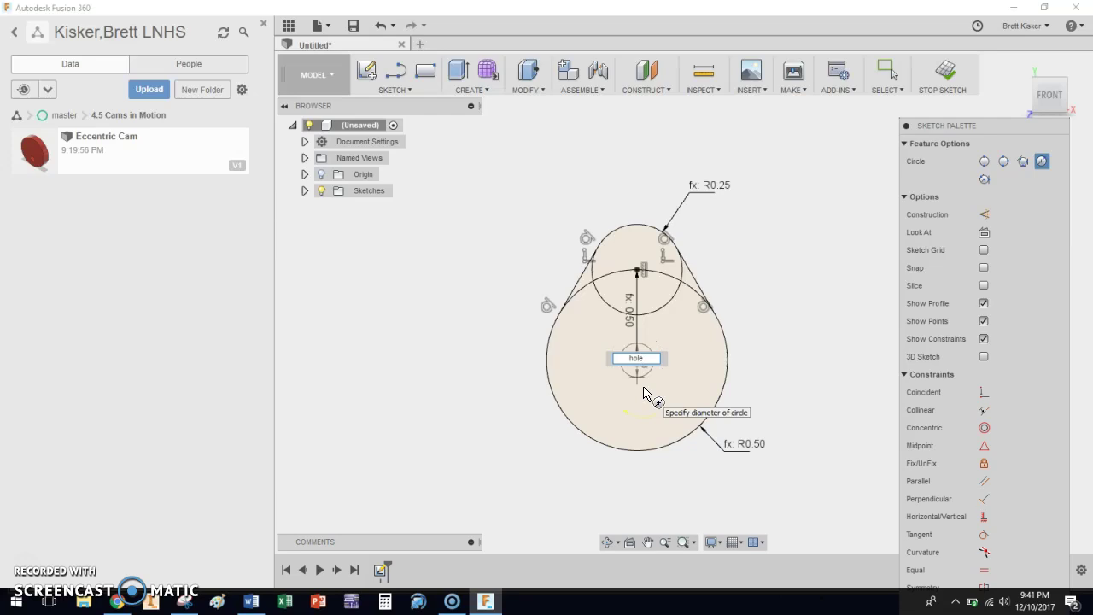
key("Return")
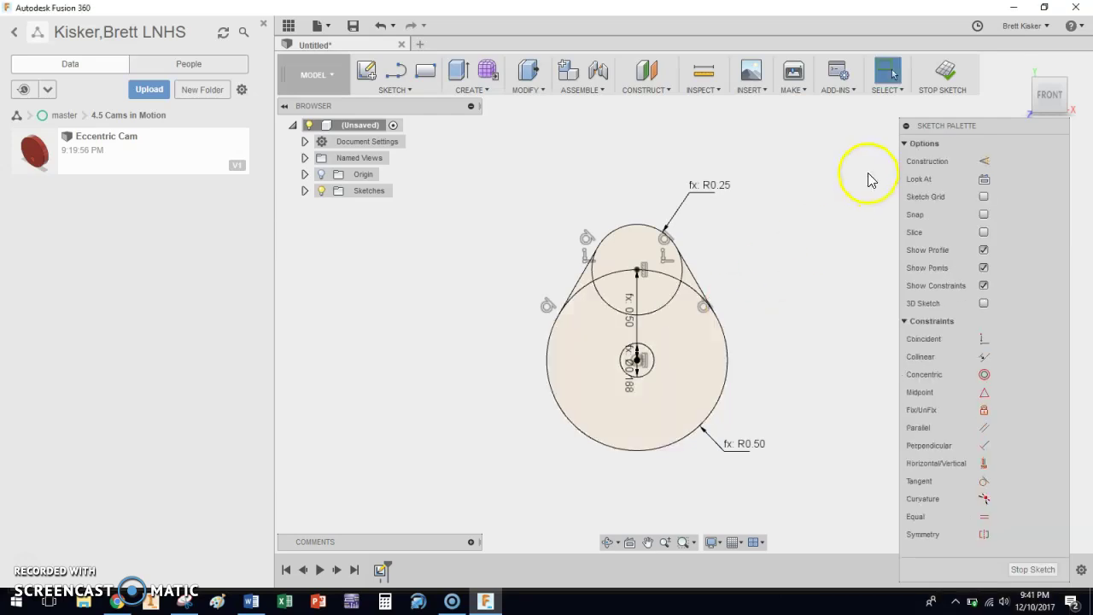
left_click(942, 72)
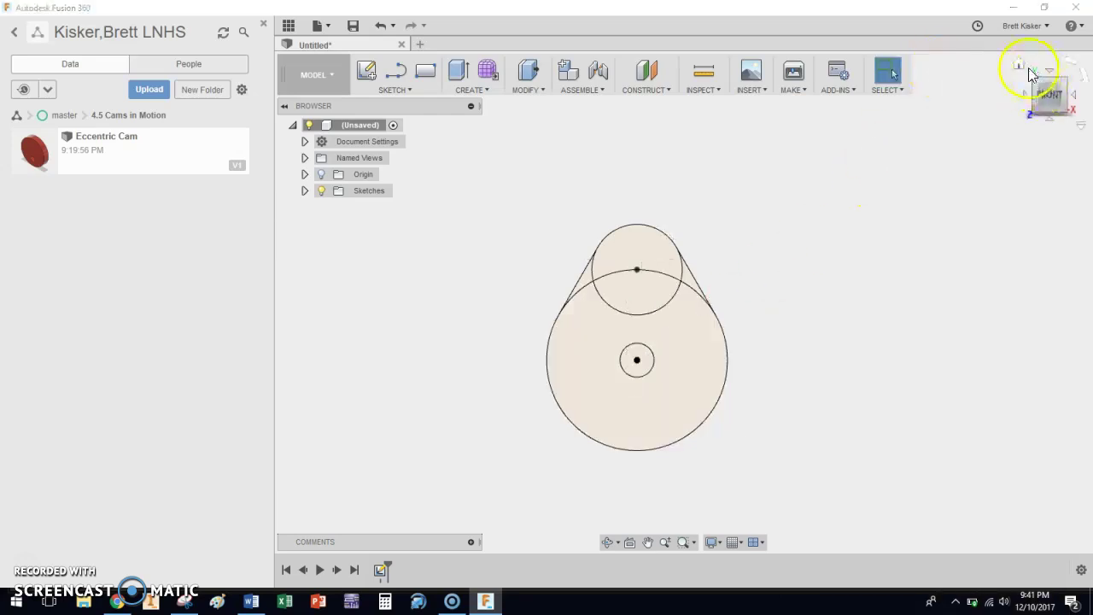
- Start an extrusion and select all the pear-shaped cam profile regions
left_click(1020, 68)
middle_click_drag(941, 176, 833, 252, "shift")
left_click(656, 184)
key("e")
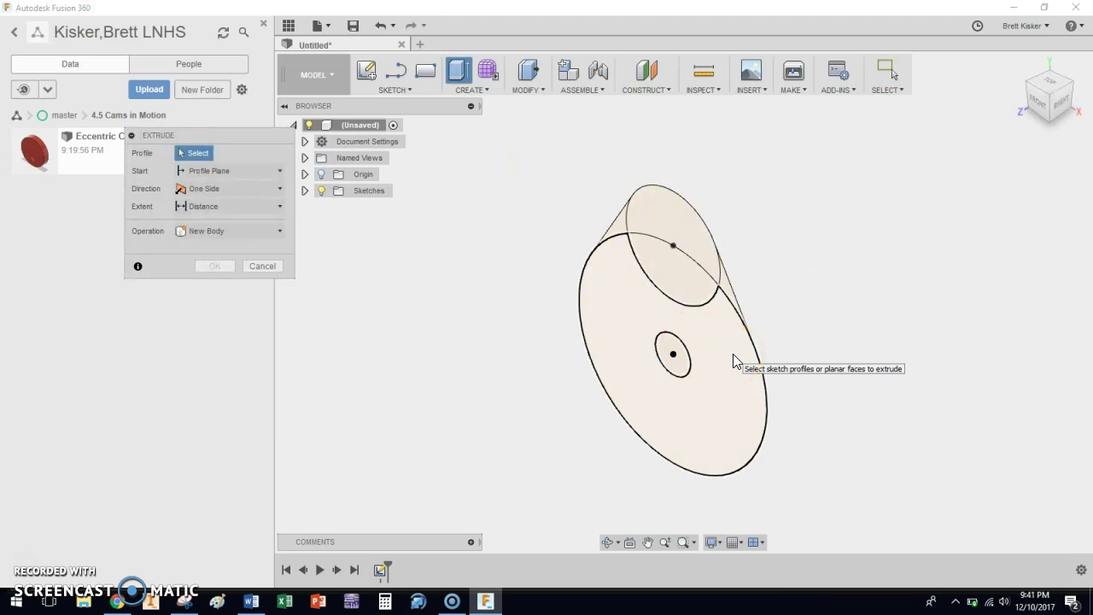
left_click(722, 330)
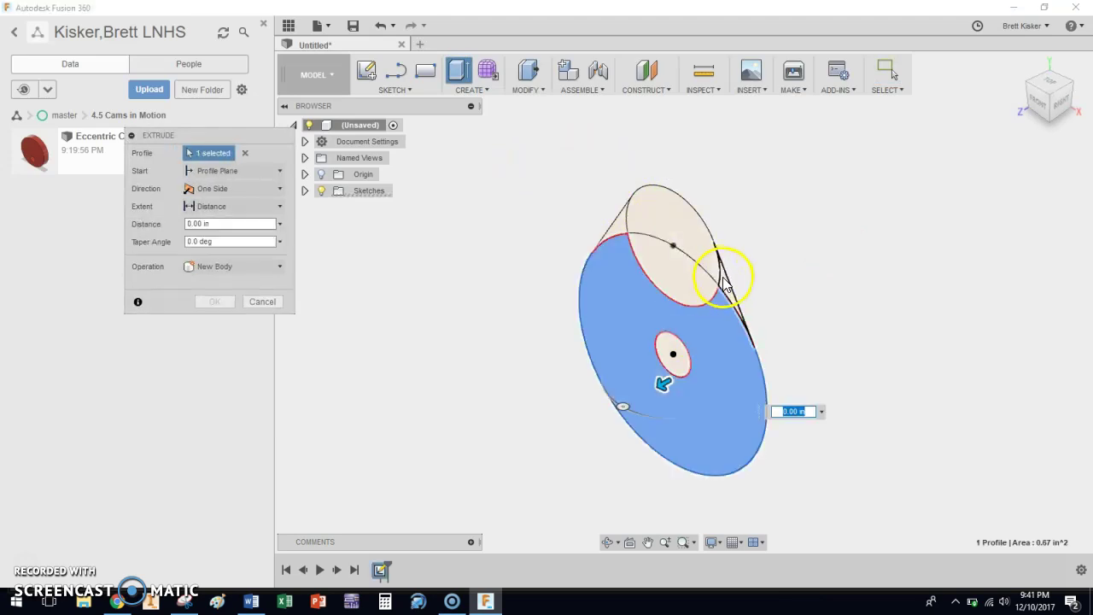
left_click(664, 230)
left_click(654, 256)
left_click(618, 229)
left_click(617, 226)
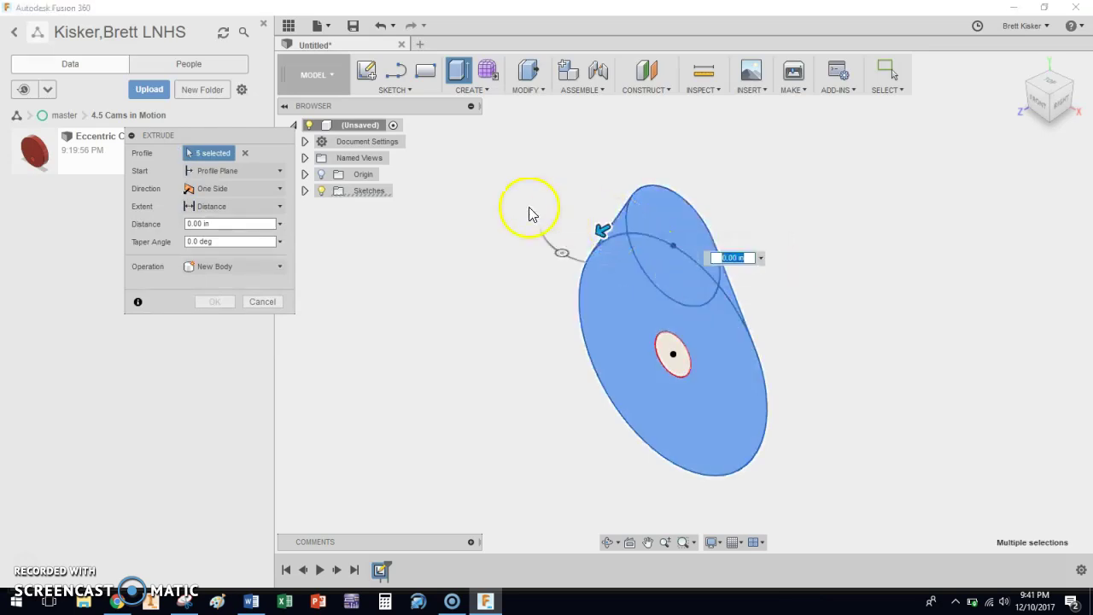
- Extrude the selected profiles to a distance of -thick
left_click_drag(604, 228, 681, 193)
left_click(802, 218)
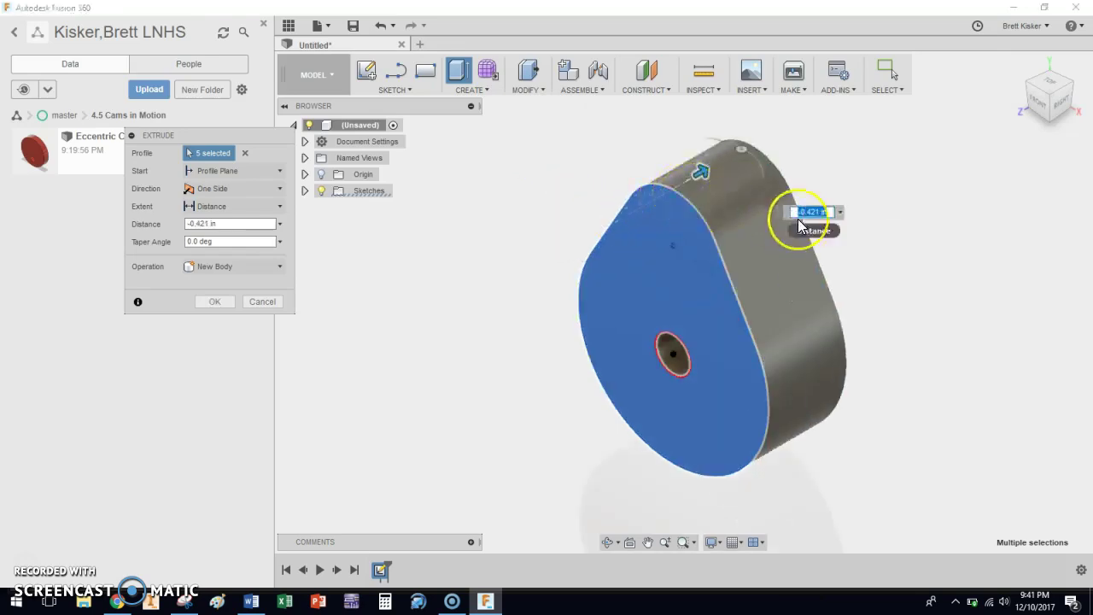
type("-")
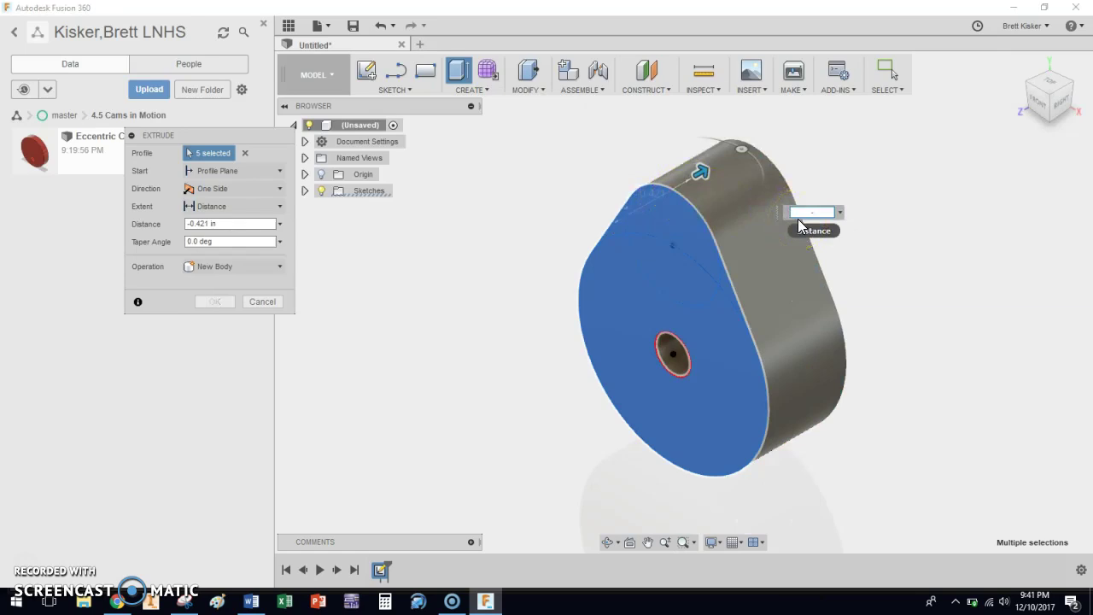
type("thick")
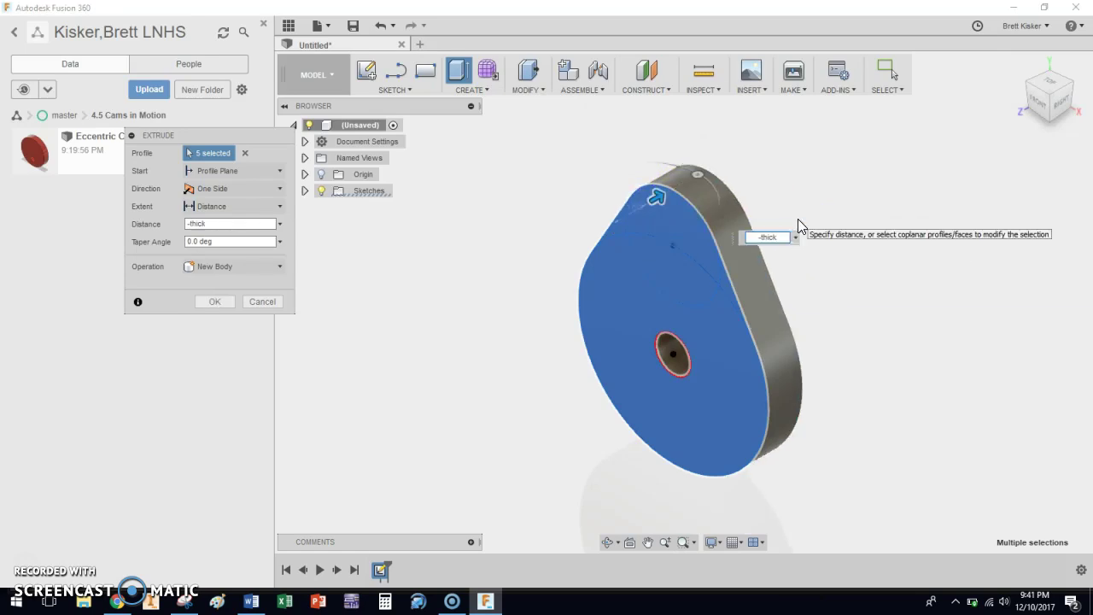
key("Return")
middle_click_drag(797, 218, 822, 226, "shift")
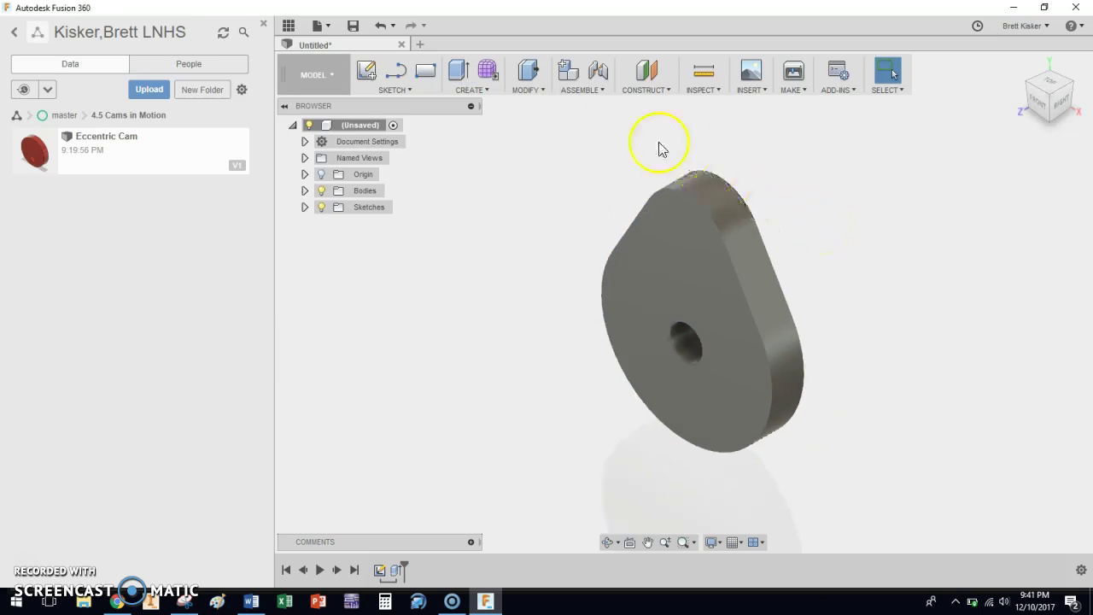
left_click(536, 90)
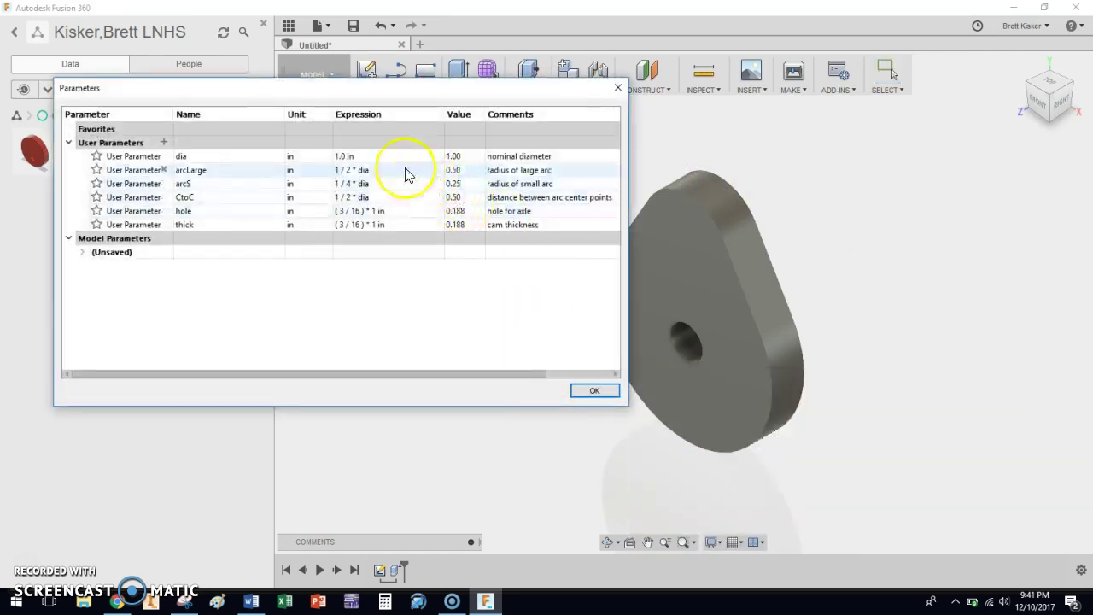
double_click(388, 157)
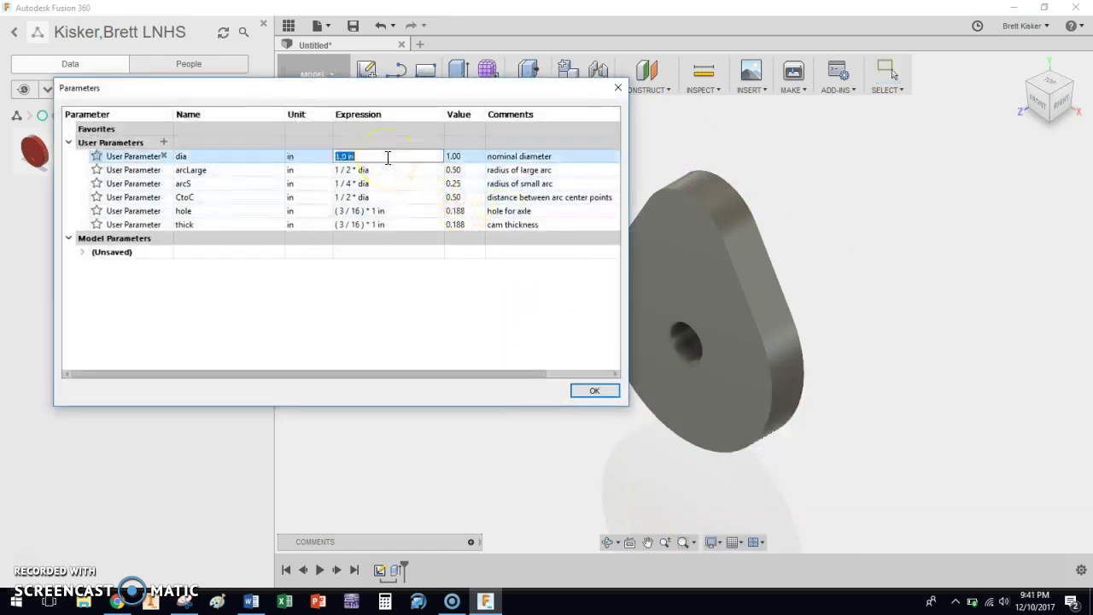
type("2")
key("Return")
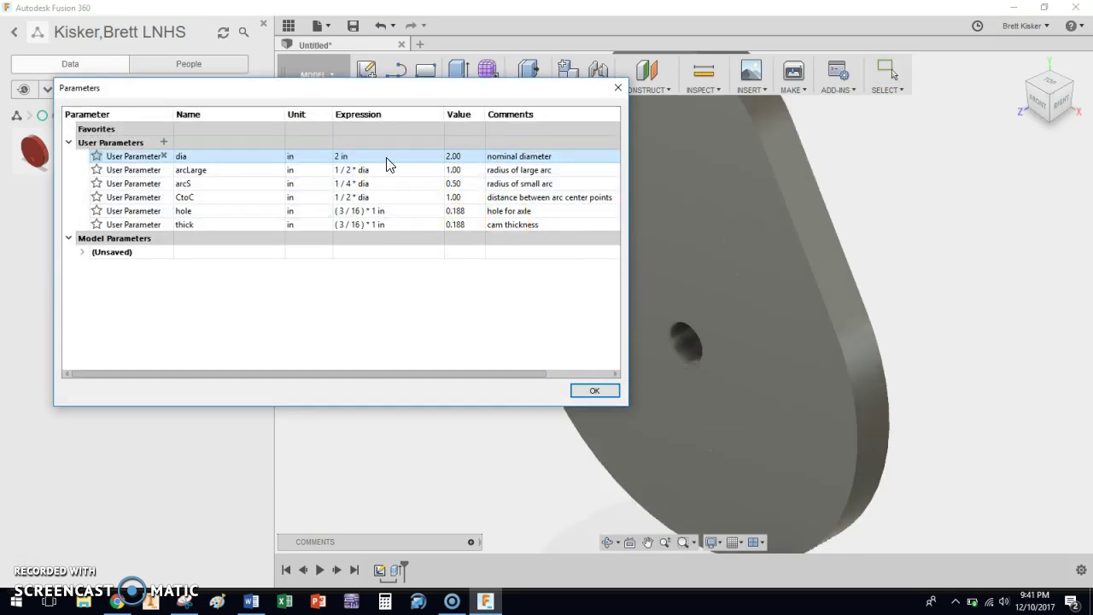
middle_click_drag(811, 256, 1033, 322)
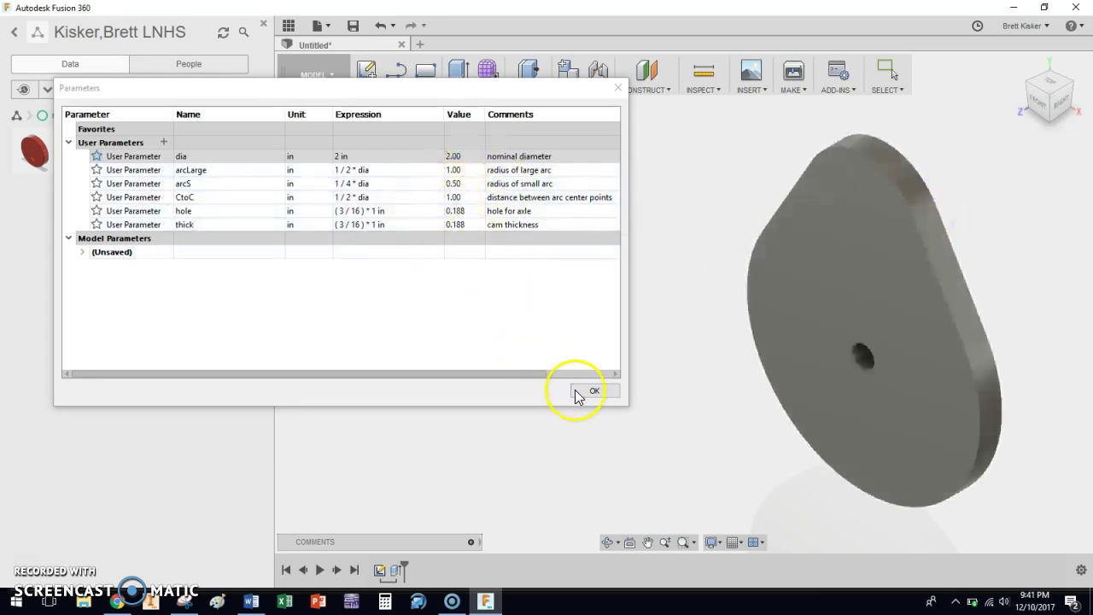
double_click(369, 157)
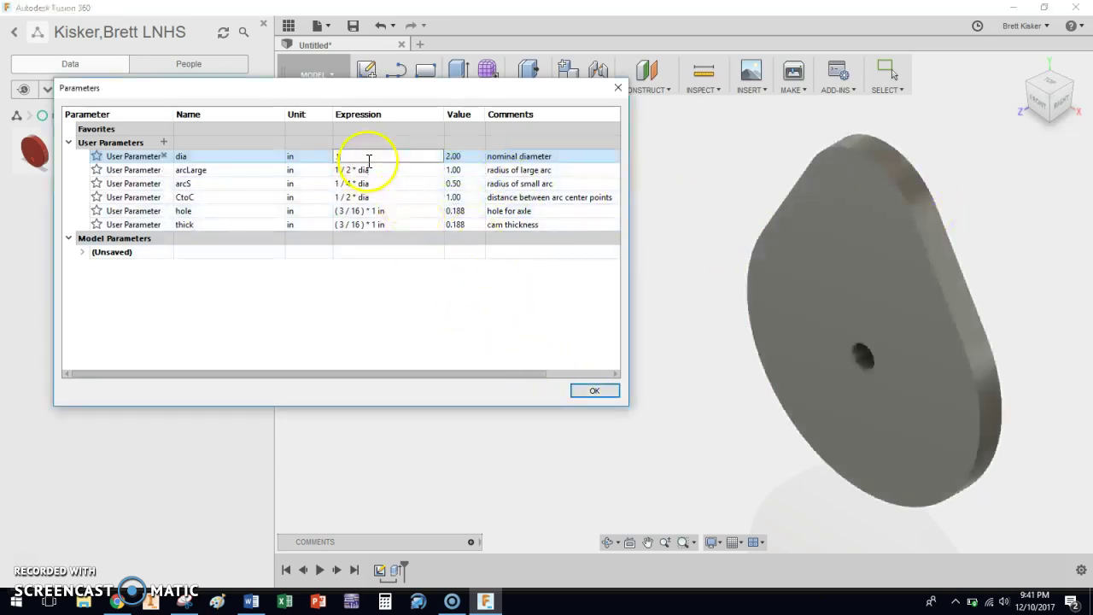
type("1")
key("Return")
- Apply the Plastic - Glossy (Green) appearance to the cam body
left_click(592, 390)
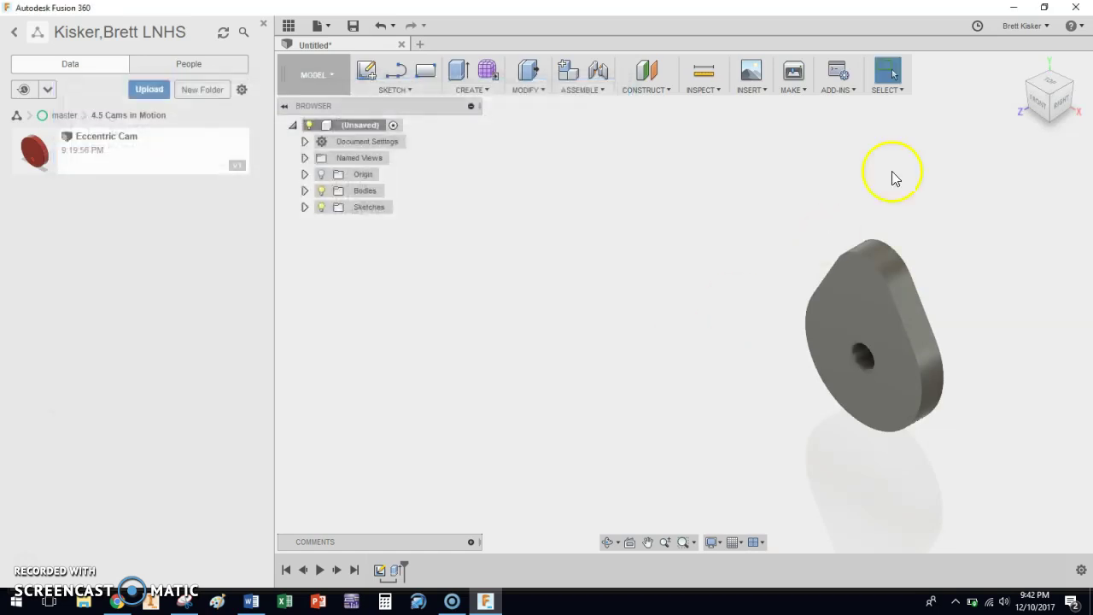
left_click(1016, 63)
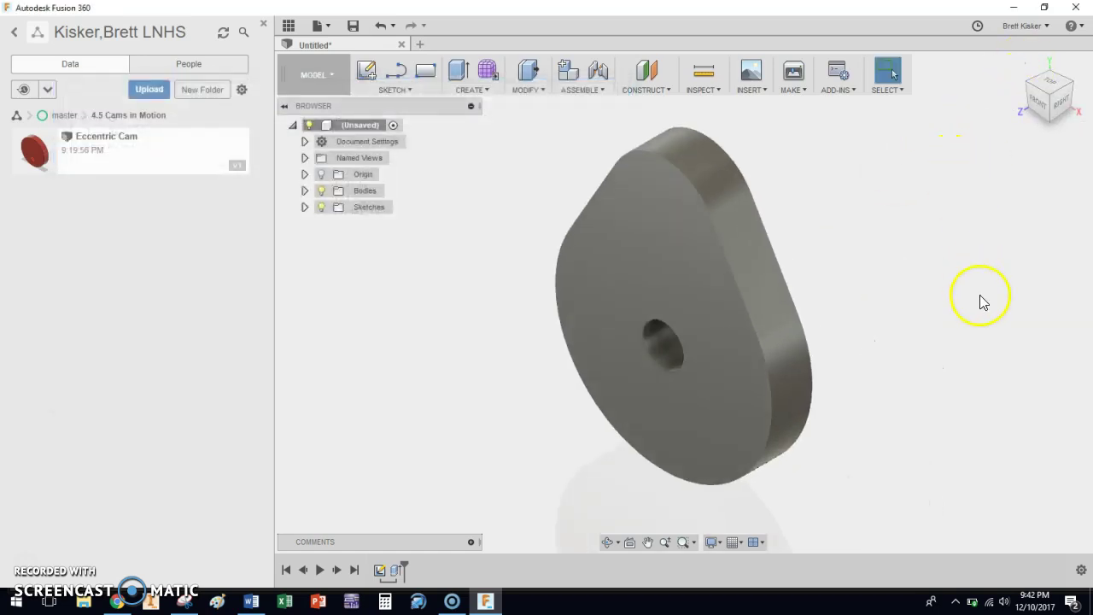
key("a")
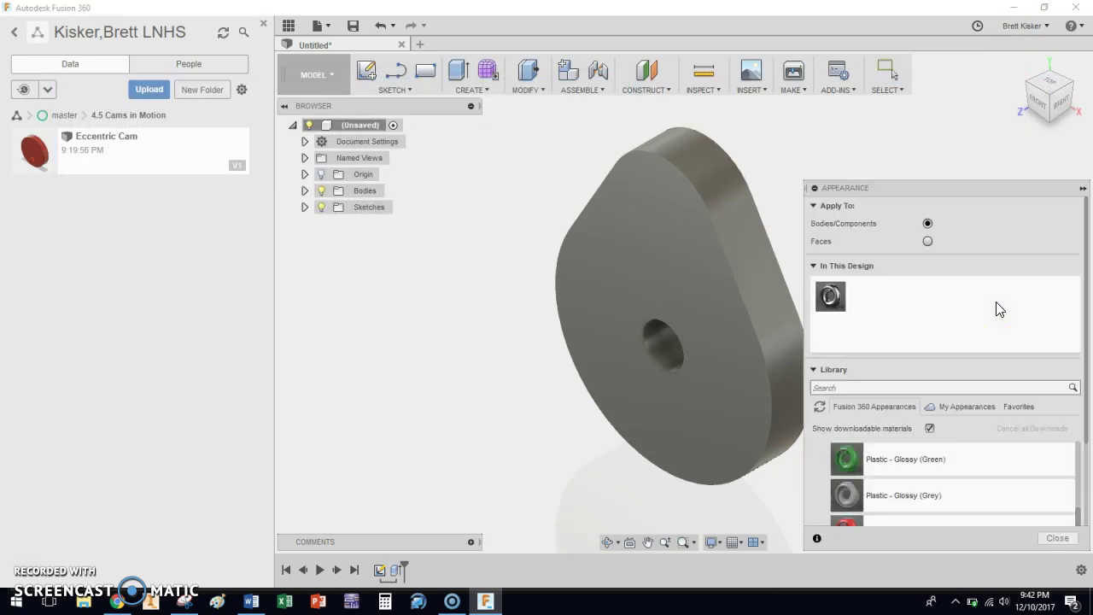
scroll(908, 496, "down", 4)
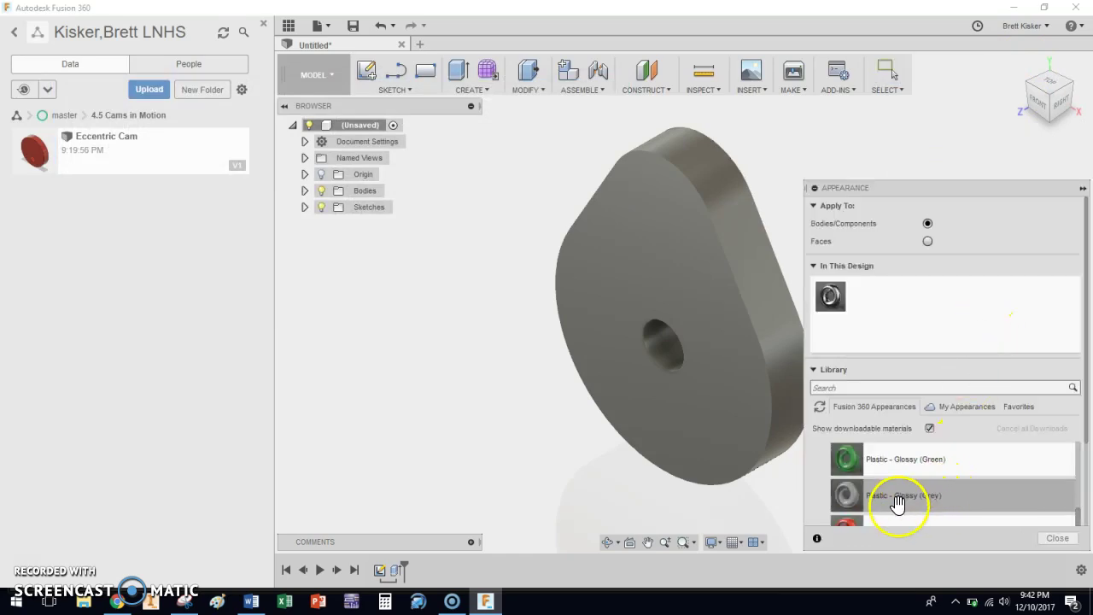
left_click_drag(886, 462, 701, 298)
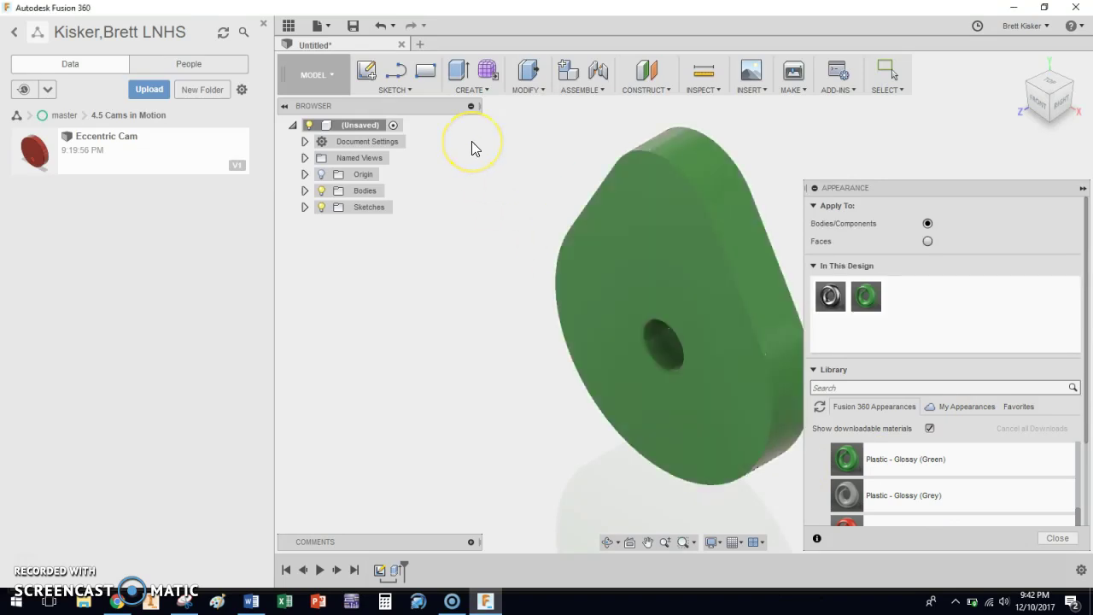